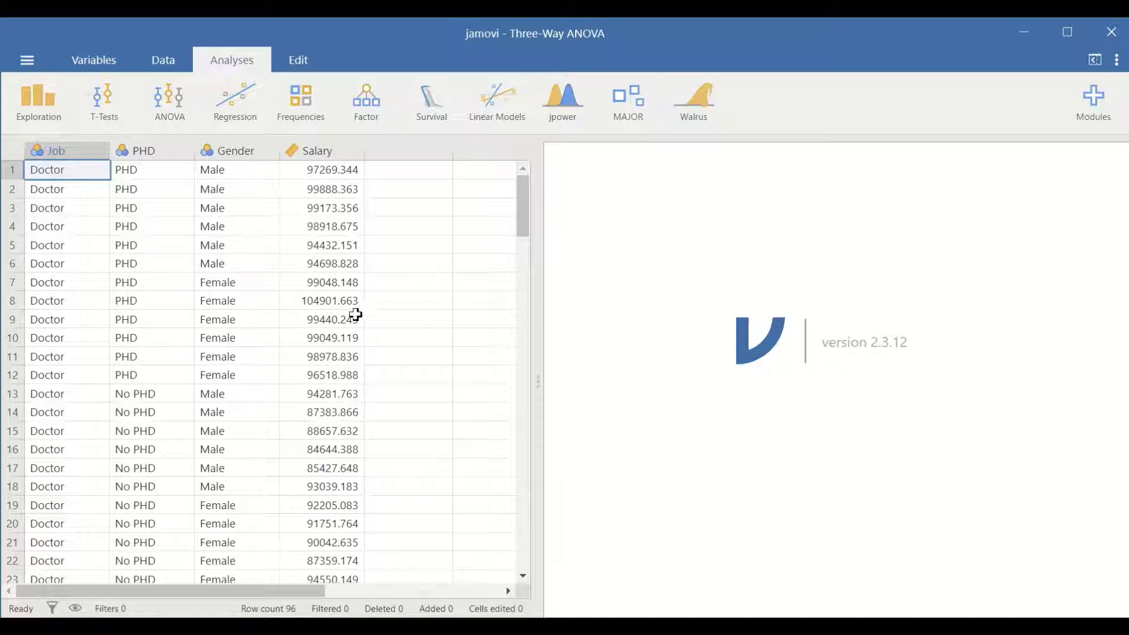
Look through the dataset's Job, PHD, Gender and Salary values from the first record to the last.
scroll(377, 268, "down", 10)
scroll(377, 268, "down", 13)
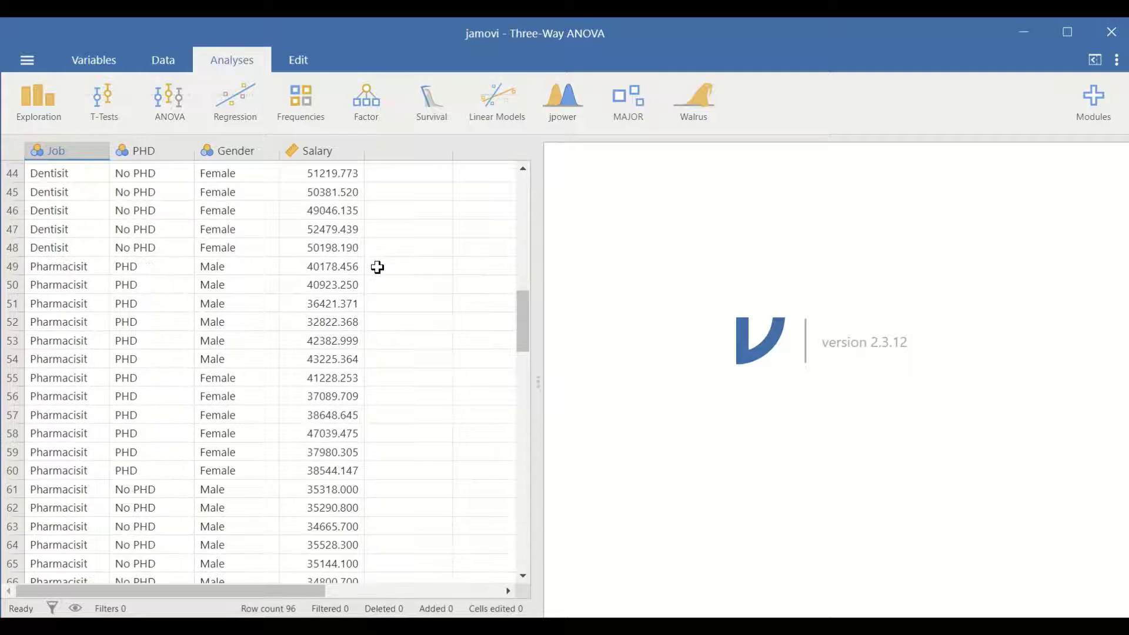
scroll(377, 267, "down", 5)
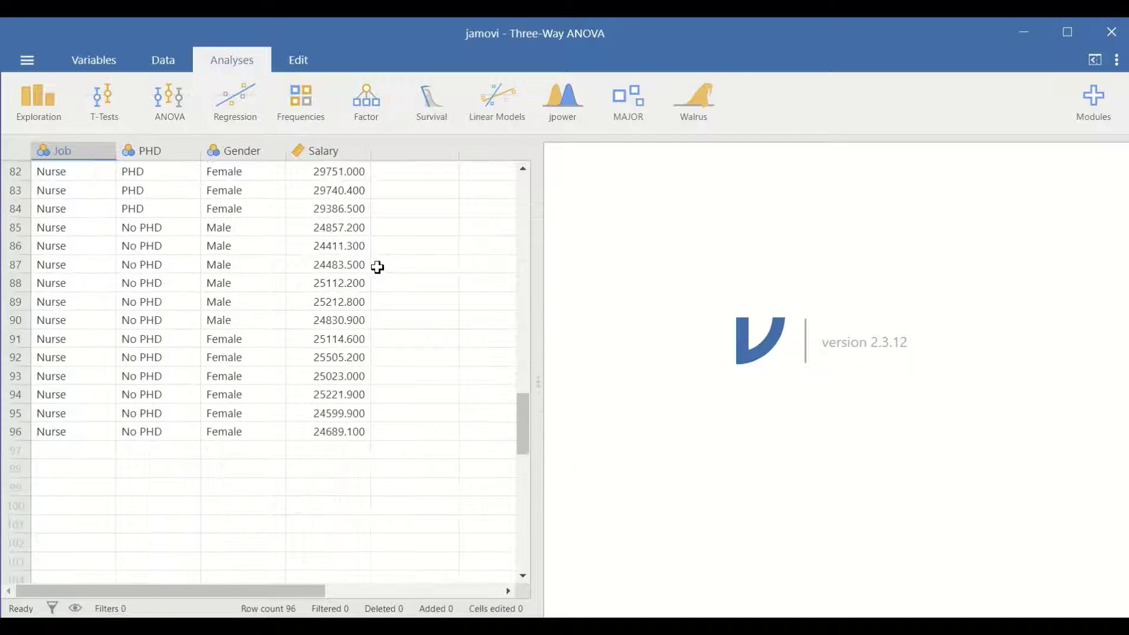
scroll(317, 456, "down", 5)
scroll(311, 428, "up", 20)
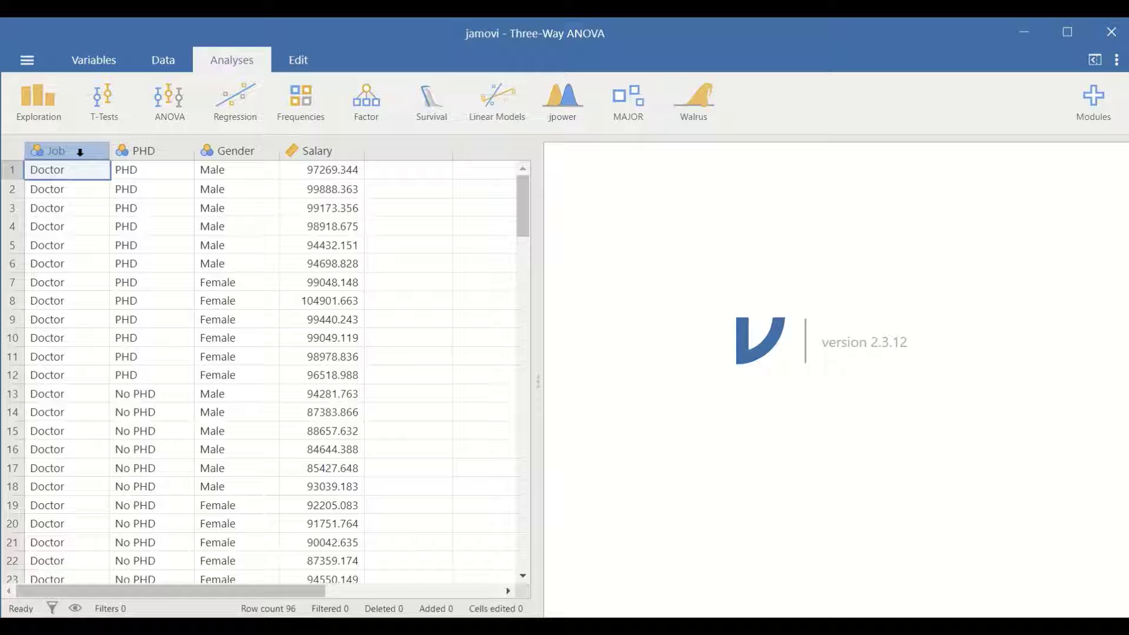
scroll(83, 411, "down", 12)
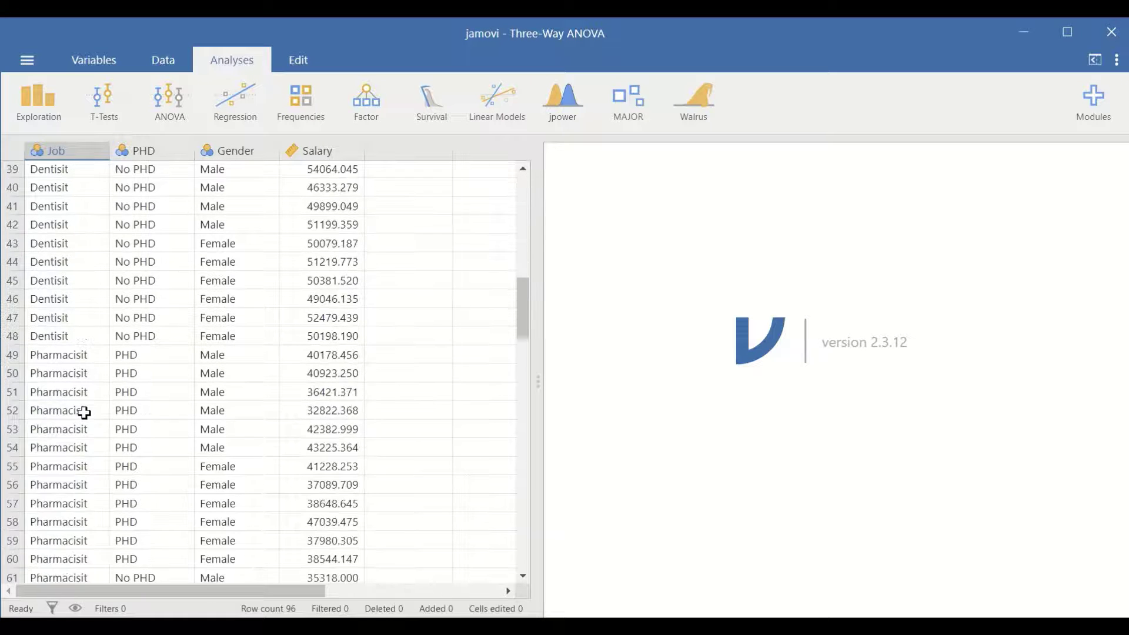
scroll(84, 413, "down", 8)
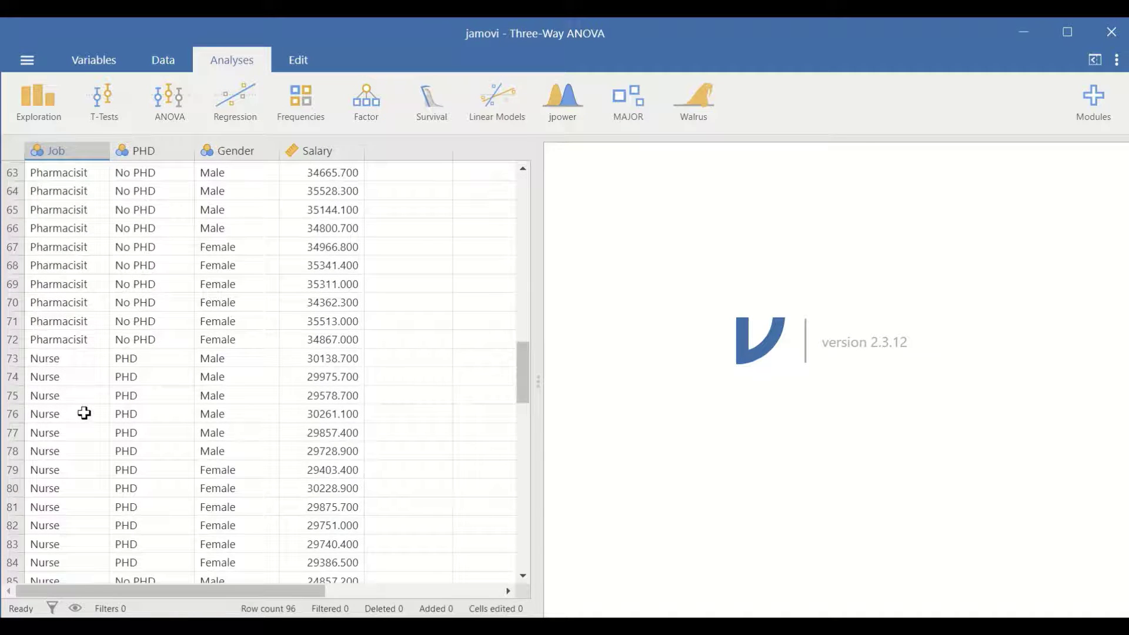
scroll(84, 413, "up", 20)
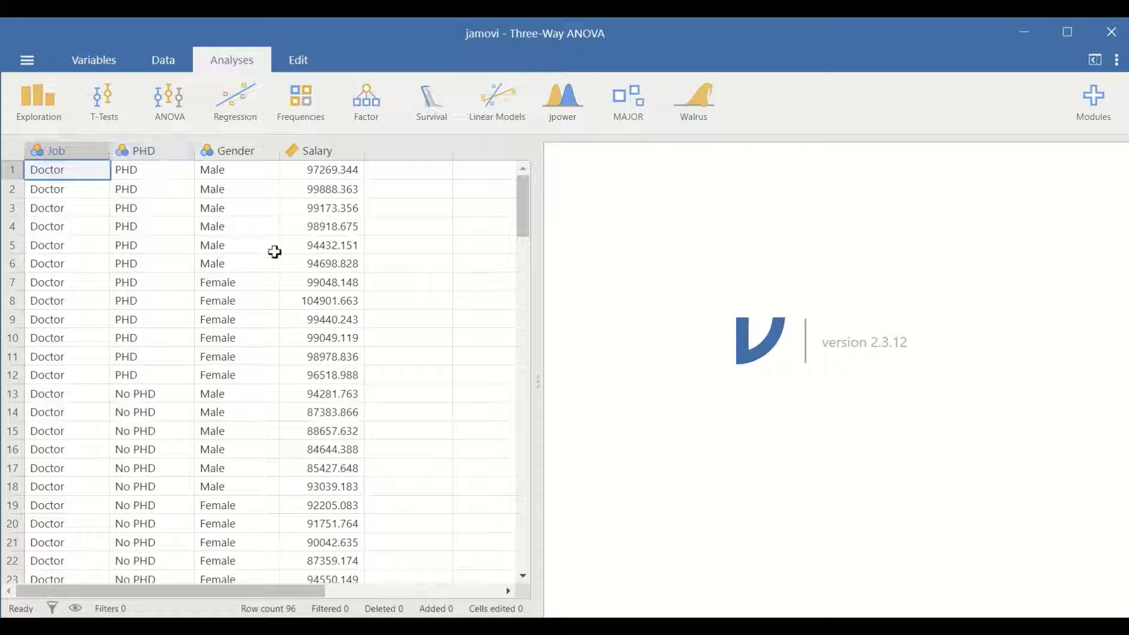
scroll(272, 256, "down", 3)
scroll(267, 260, "up", 3)
Start a factorial ANOVA with Salary as the dependent variable.
left_click(171, 108)
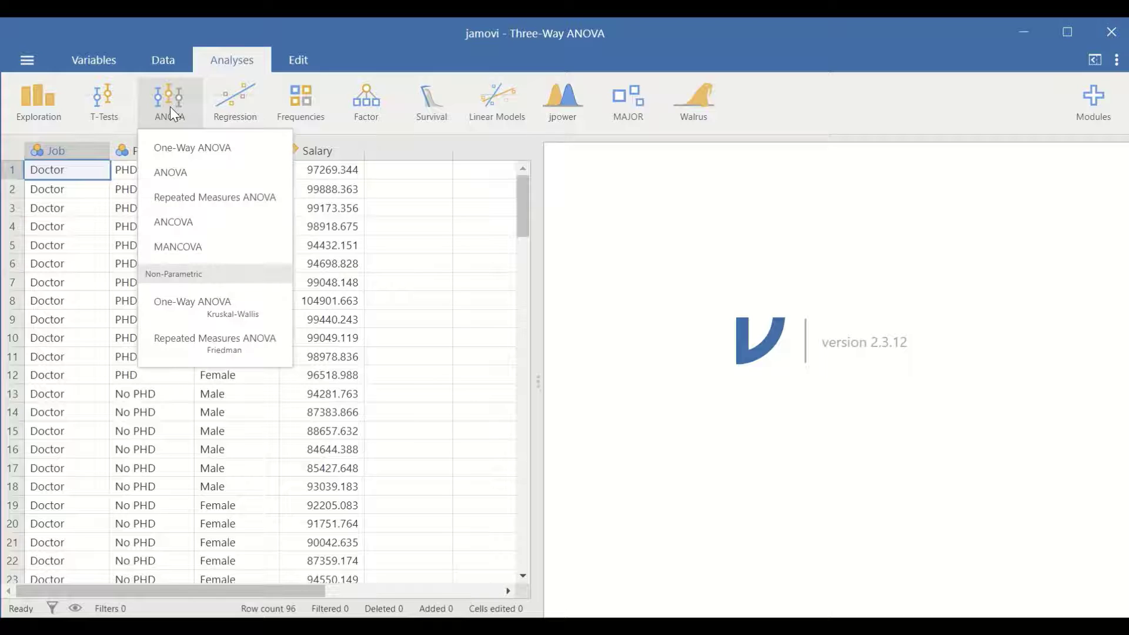
left_click(167, 175)
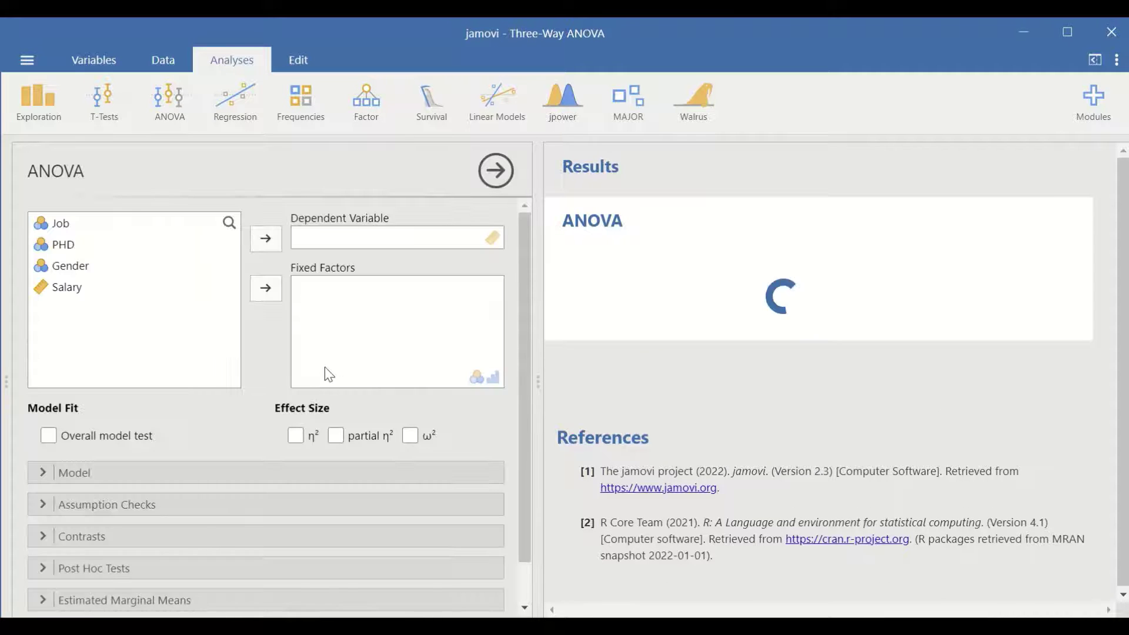
left_click(65, 288)
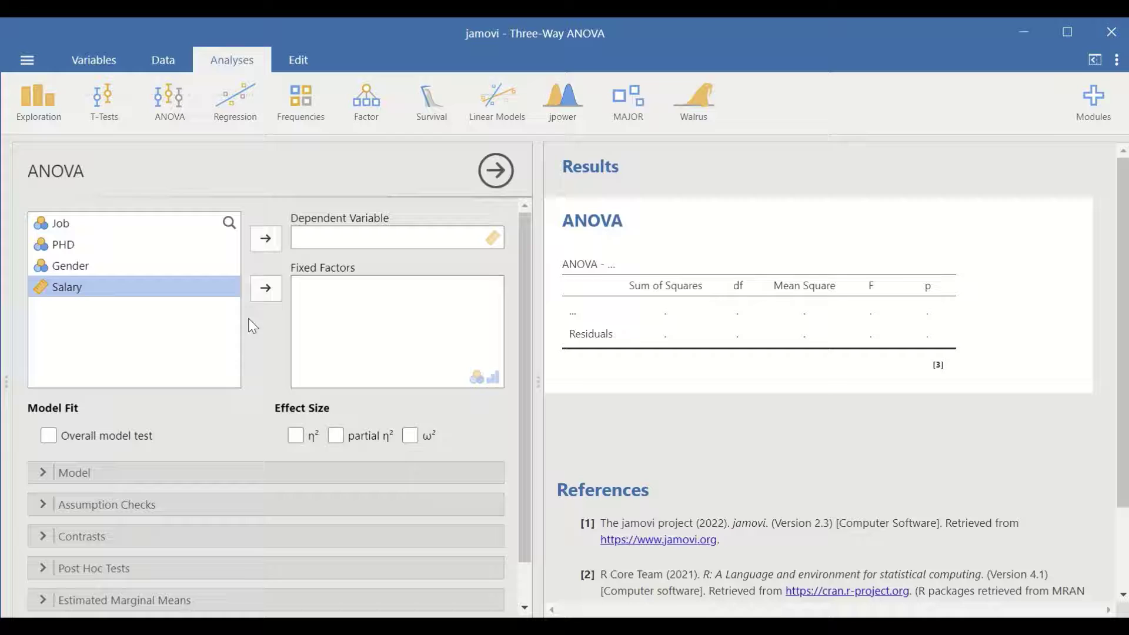
left_click(265, 240)
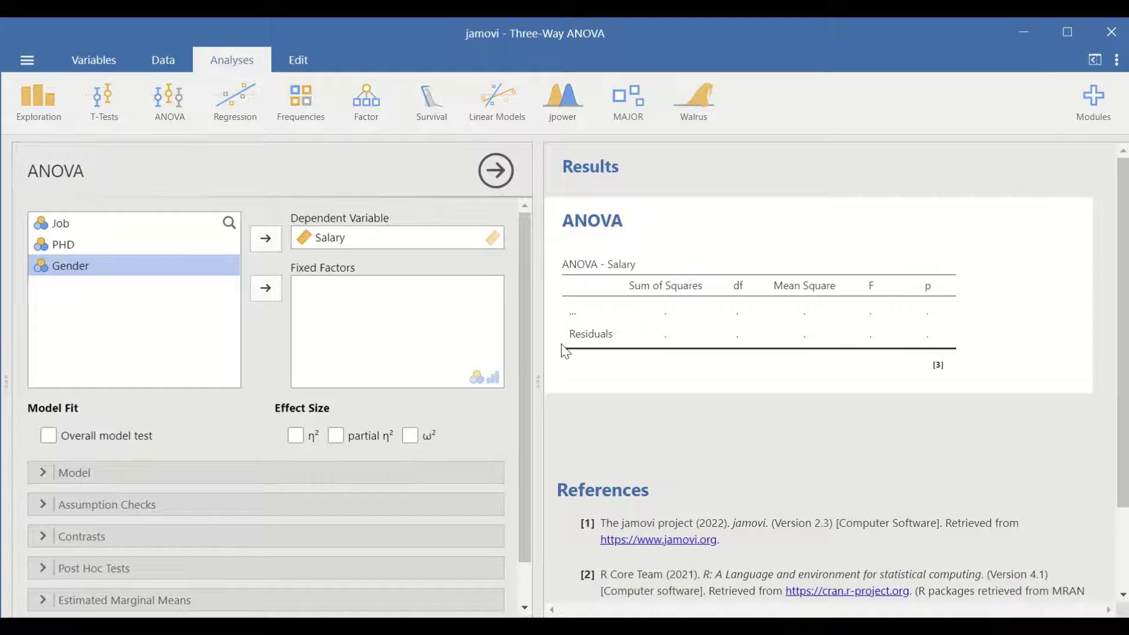
Assign Job, PHD and Gender together as the fixed factors of the ANOVA.
left_click(88, 223)
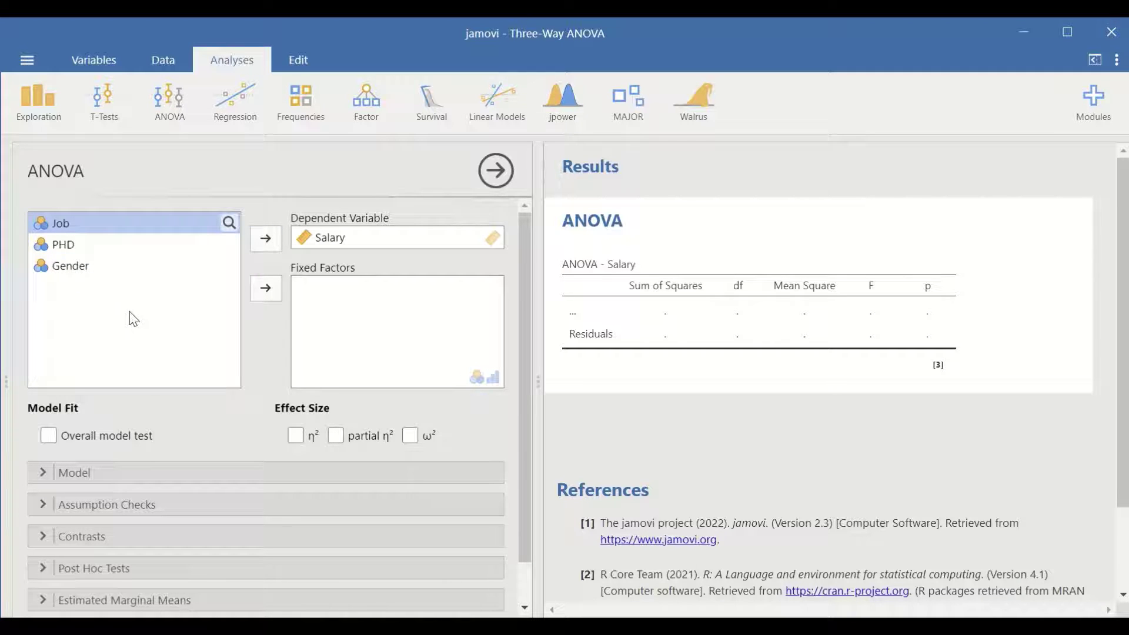
left_click(71, 249, "ctrl")
left_click(80, 275, "ctrl")
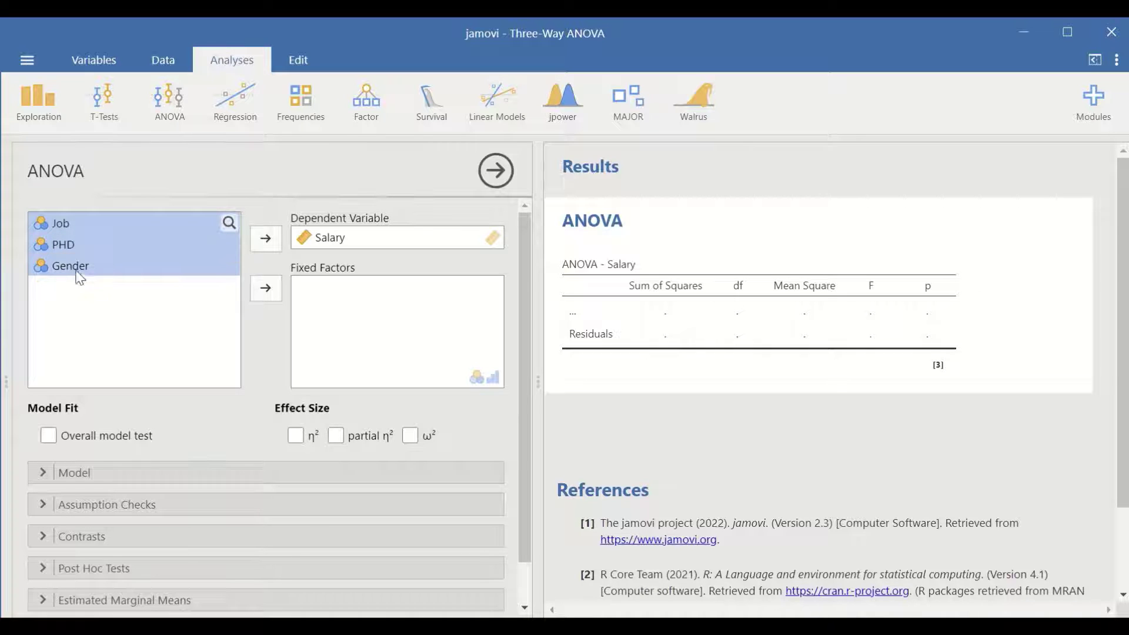
left_click(266, 290)
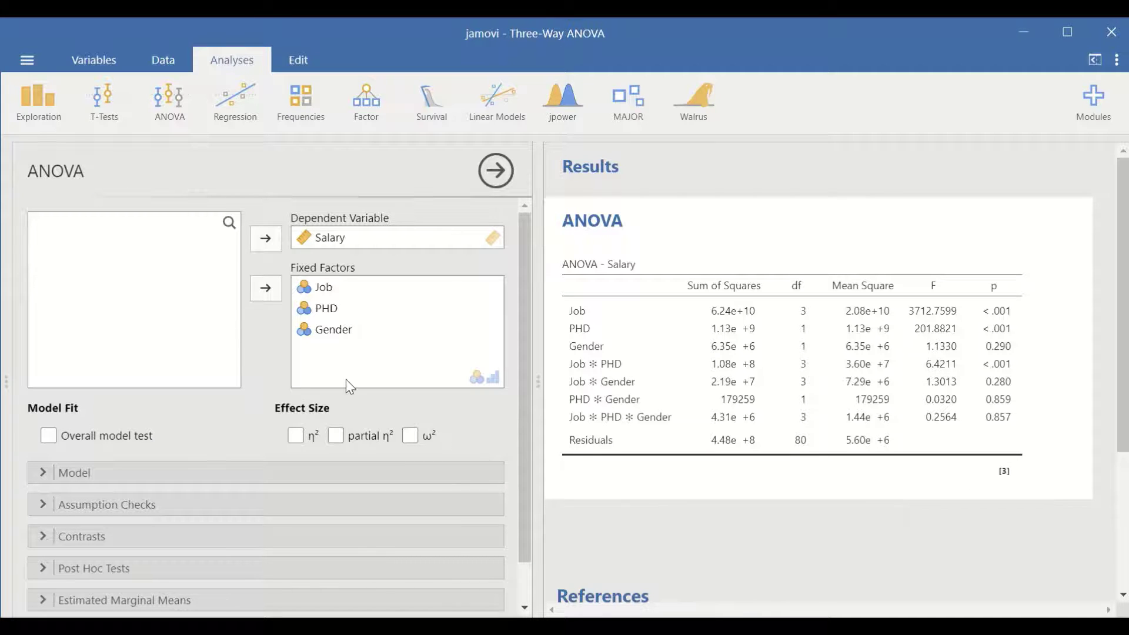
Remove all main effects and interactions from the ANOVA's model terms so the list is empty.
scroll(347, 382, "down", 2)
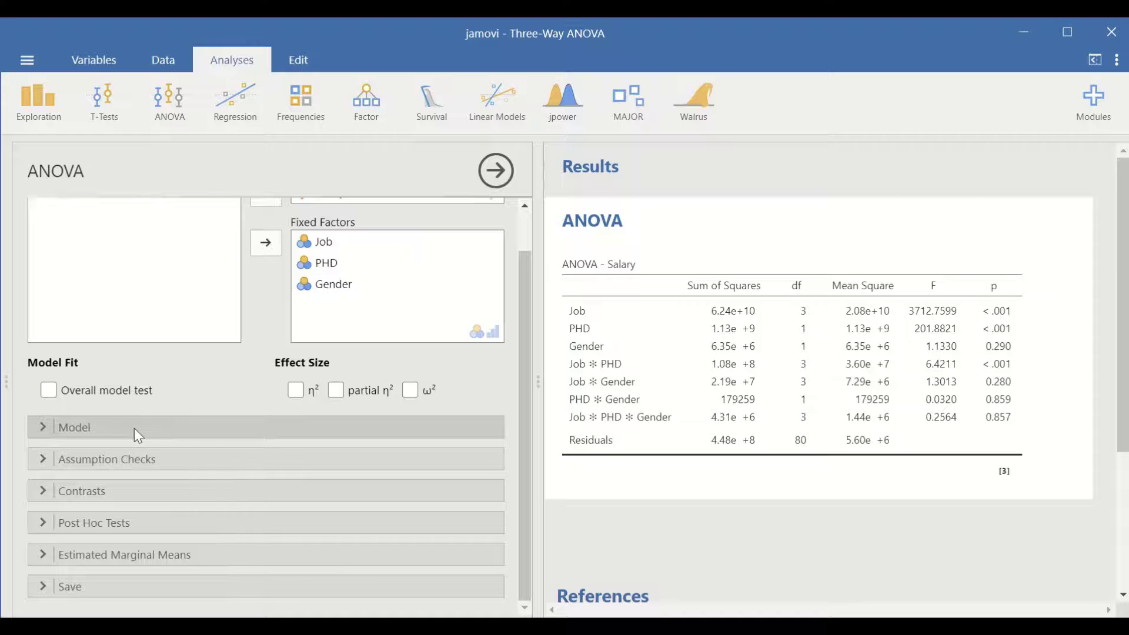
left_click(105, 427)
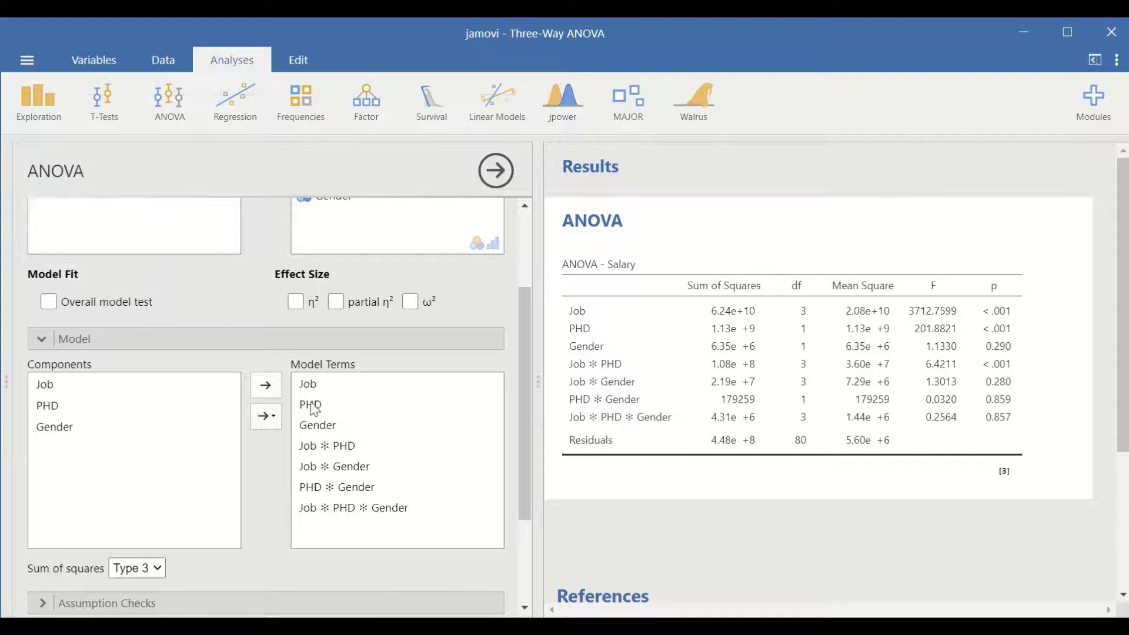
left_click(312, 383)
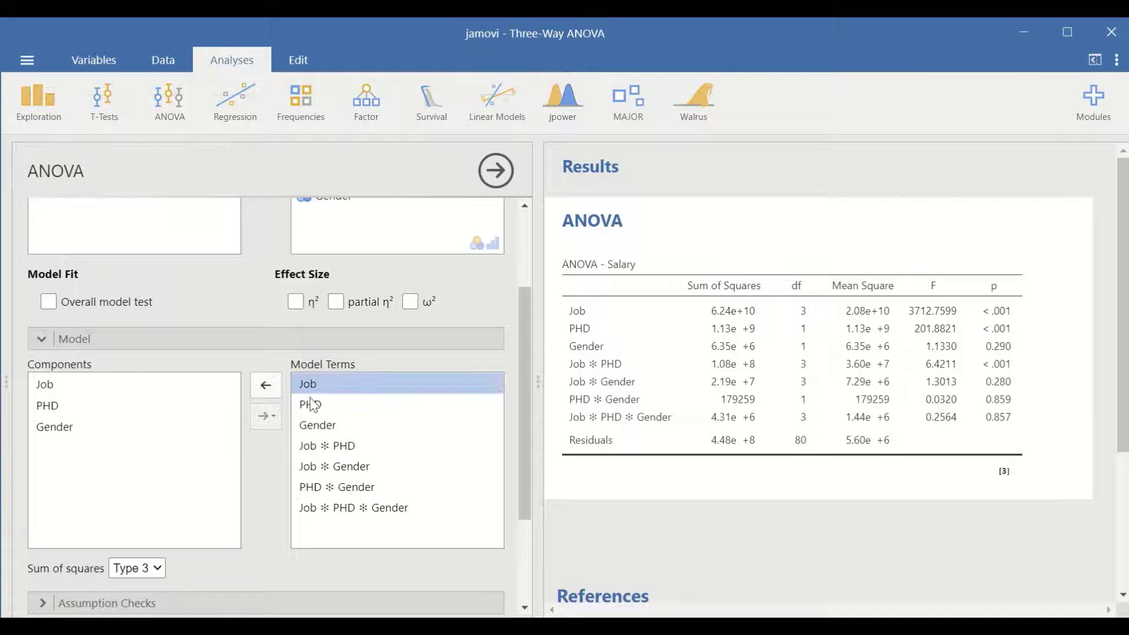
left_click_drag(310, 405, 312, 423)
left_click(312, 386)
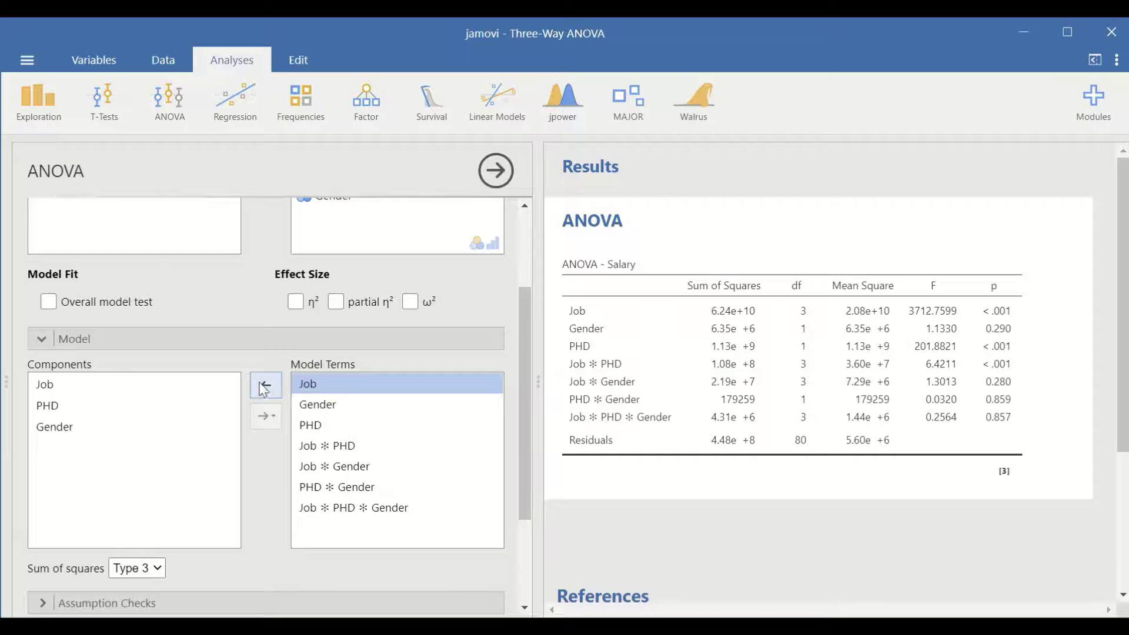
left_click(262, 386)
left_click(310, 383)
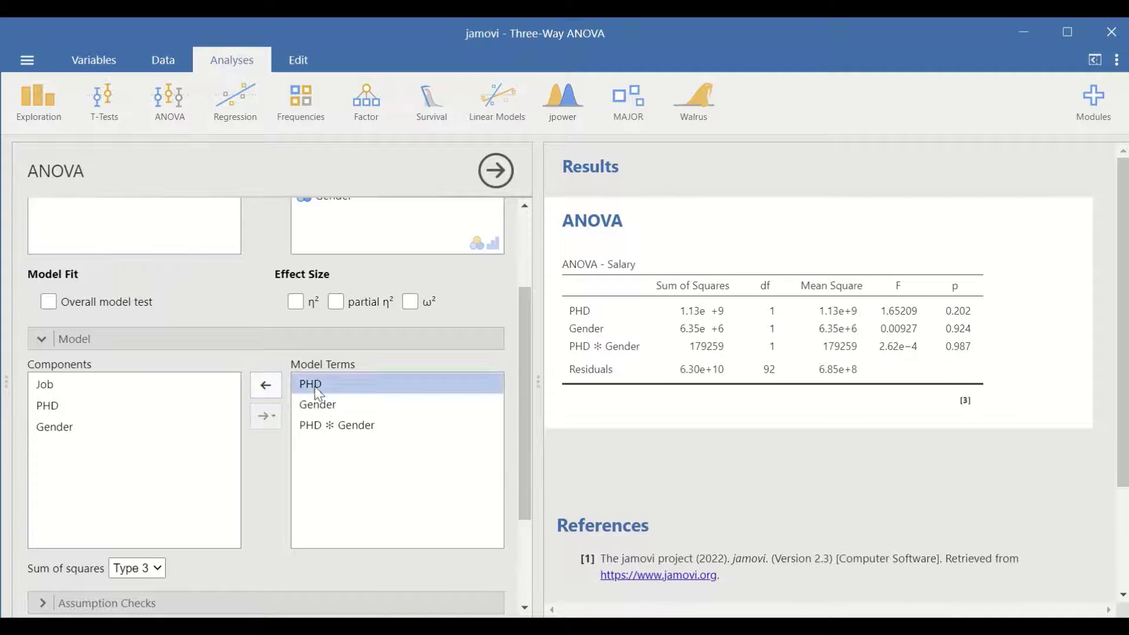
left_click(265, 388)
left_click(327, 393)
left_click(265, 386)
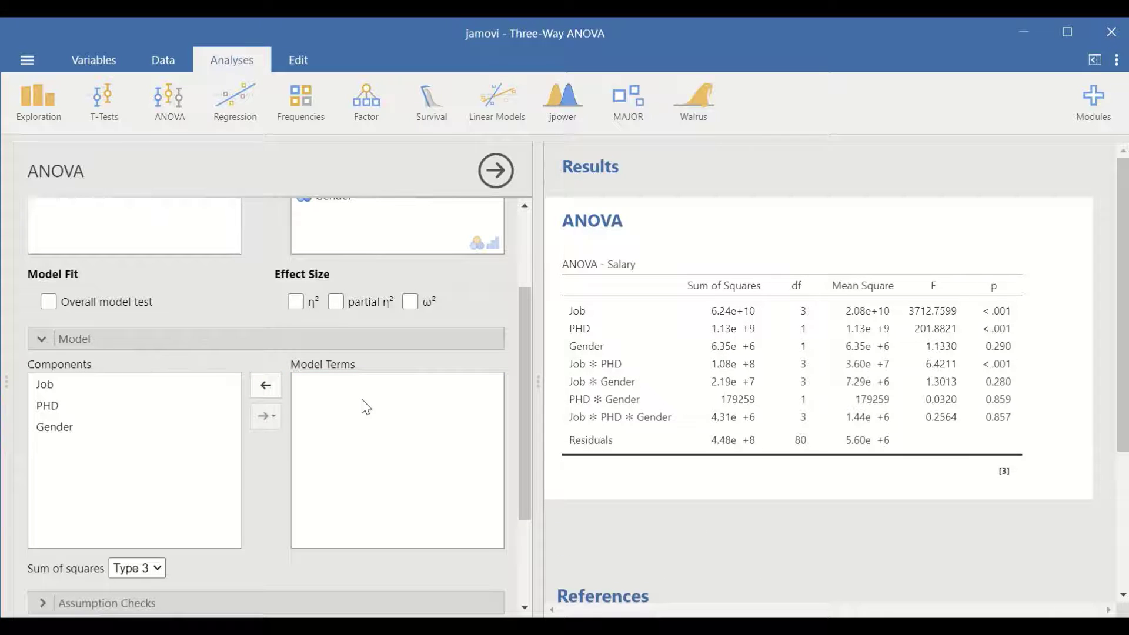
Add Job, PHD and Gender individually to the model terms as main effects.
left_click(46, 389)
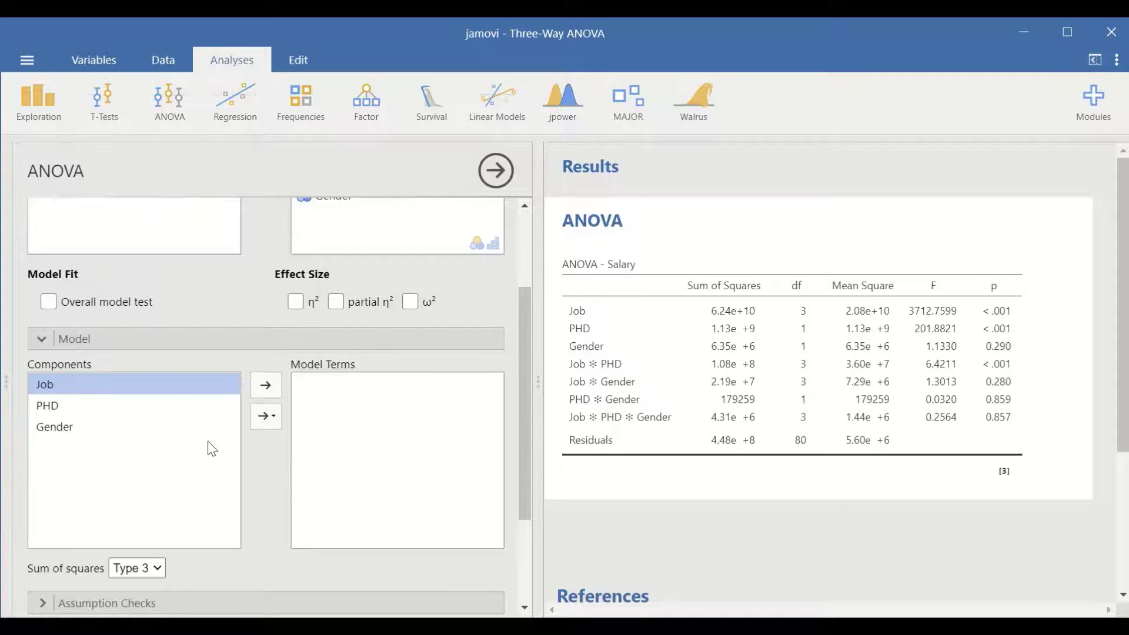
left_click(268, 392)
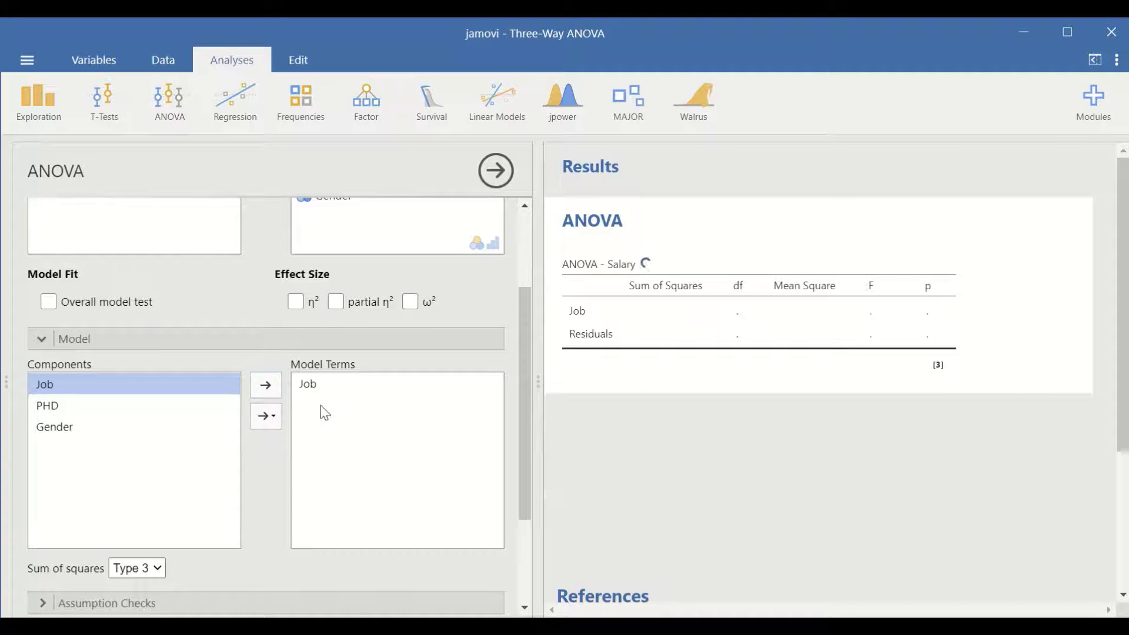
left_click(52, 409)
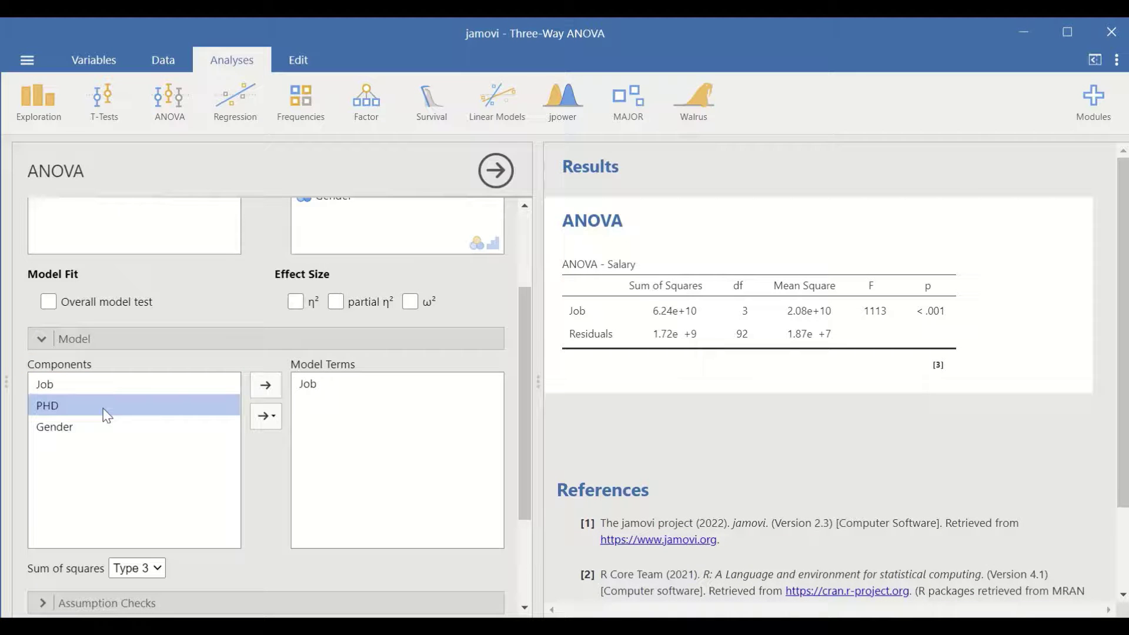
left_click(266, 385)
left_click(54, 426)
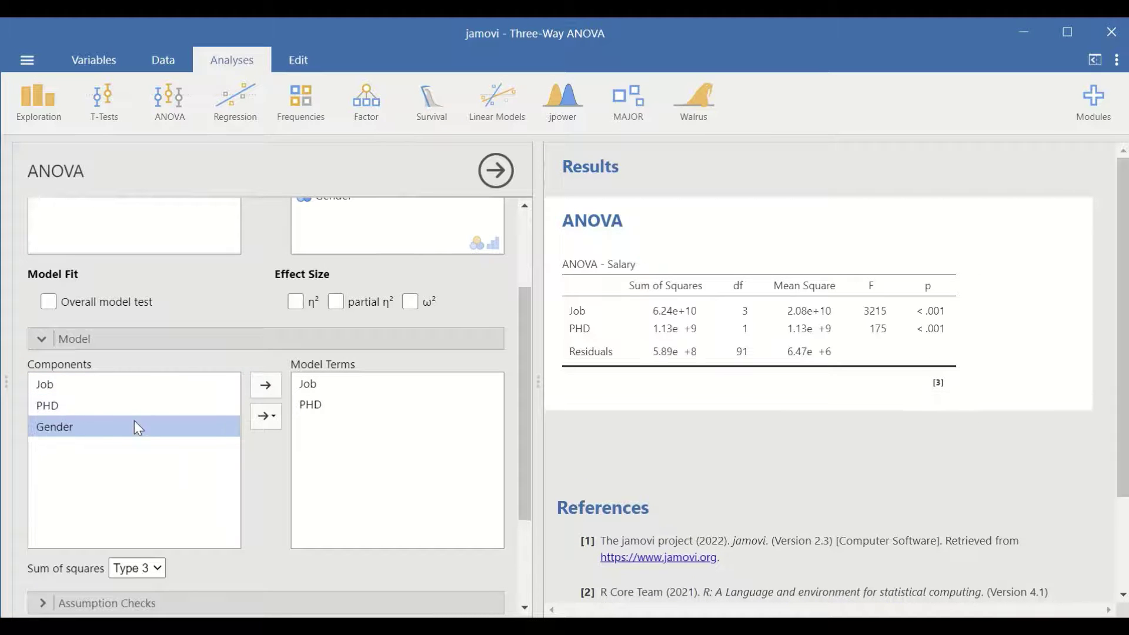
left_click(266, 386)
Add the two-way interaction between Job and PHD to the model terms.
left_click(44, 385)
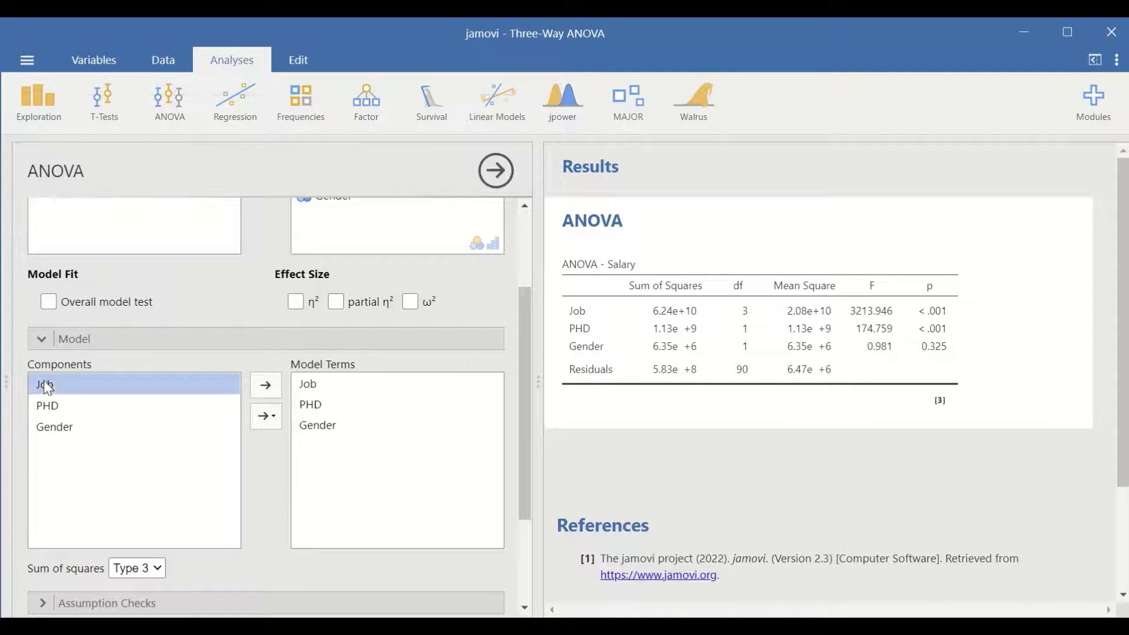
left_click(49, 410, "ctrl")
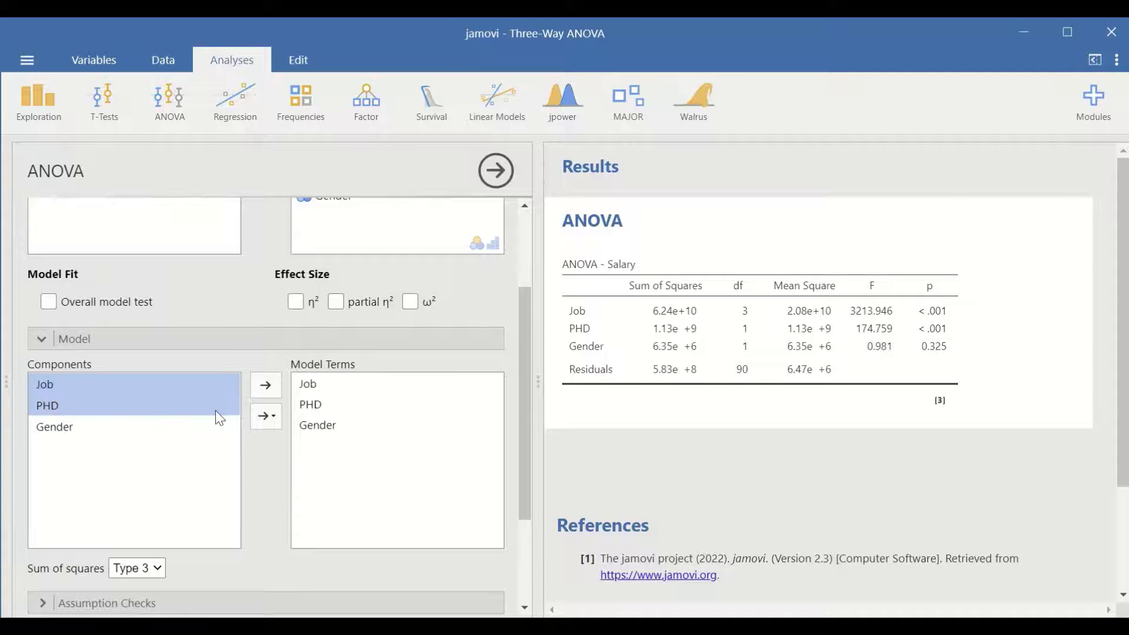
left_click(272, 423)
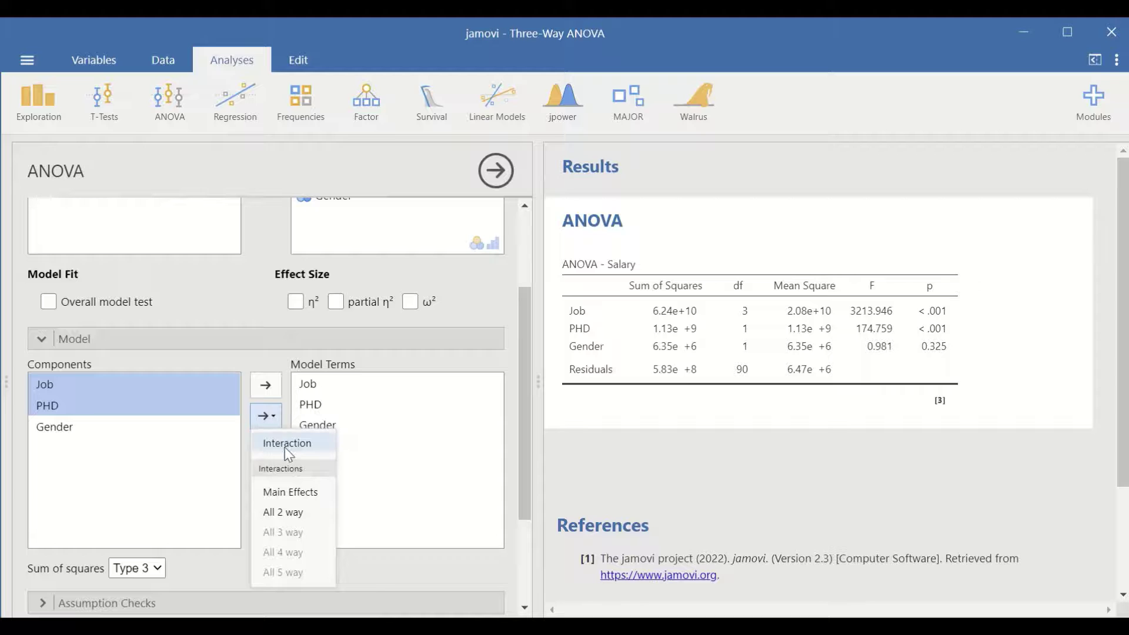
left_click(287, 443)
Add the two-way interaction between Job and Gender to the model terms.
left_click(49, 385)
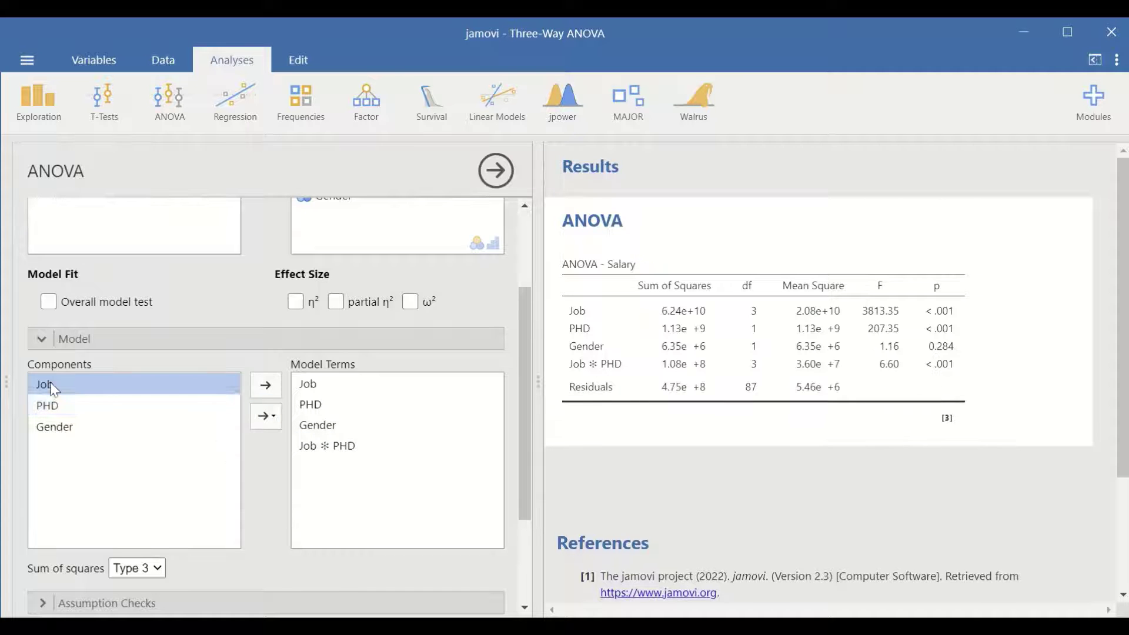
left_click(56, 434, "ctrl")
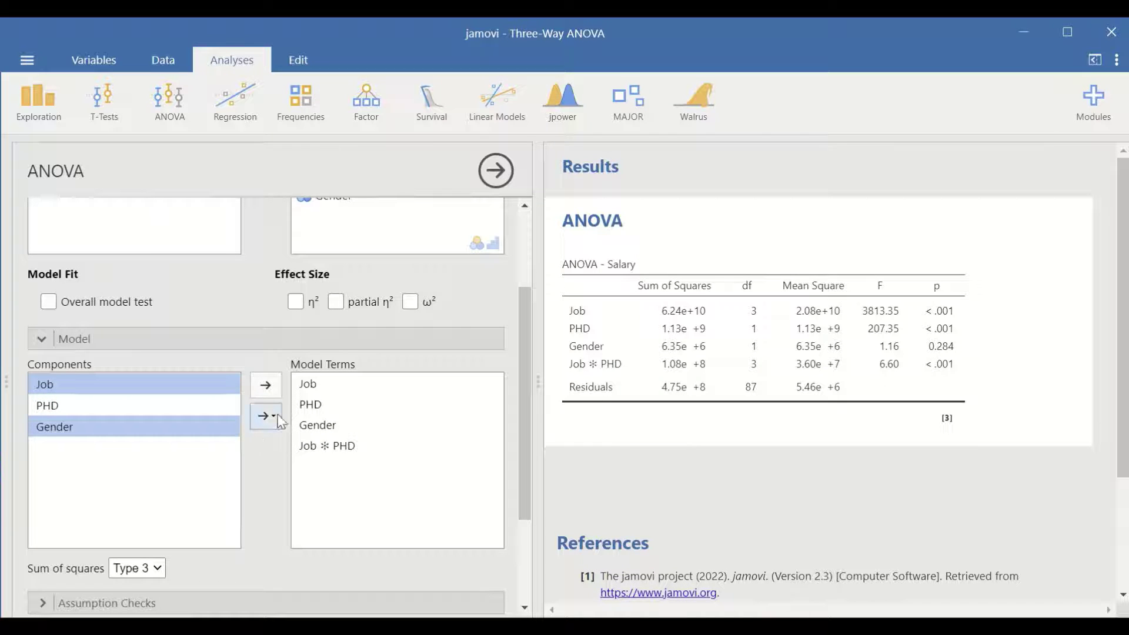
left_click(274, 421)
left_click(278, 442)
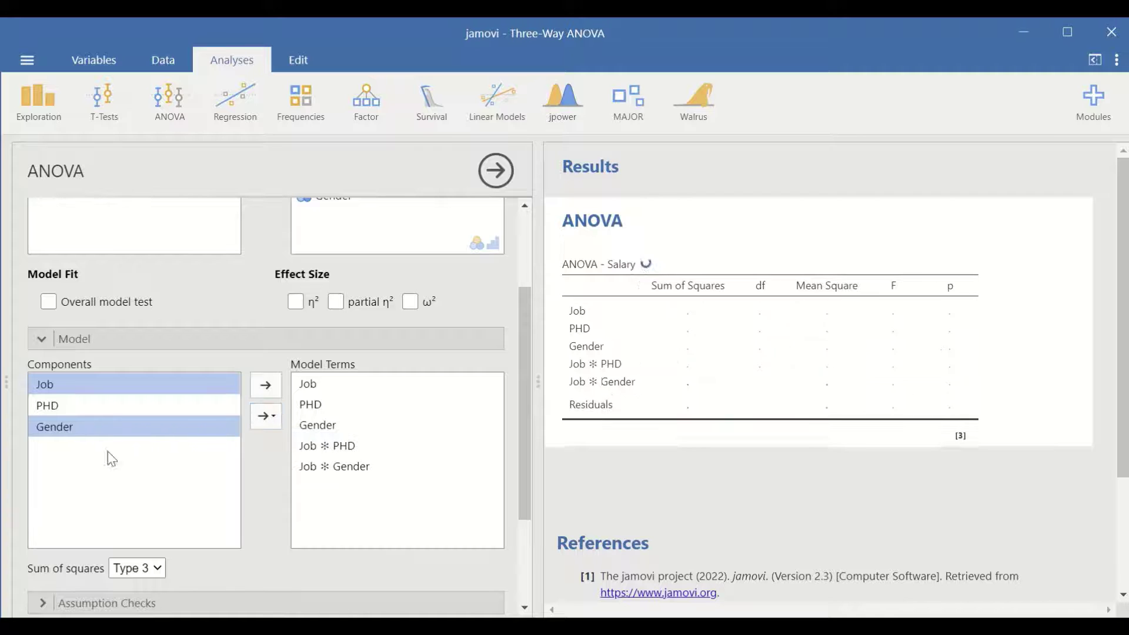
Add the two-way interaction between PHD and Gender to the model terms.
left_click(58, 404)
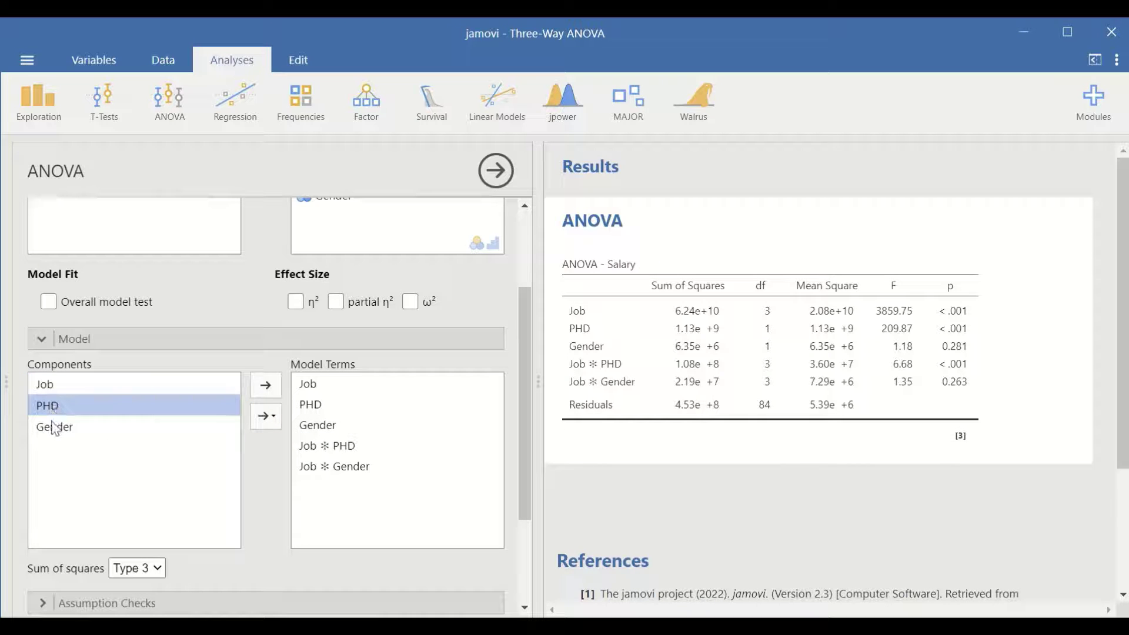
left_click(58, 430, "ctrl")
left_click(276, 427)
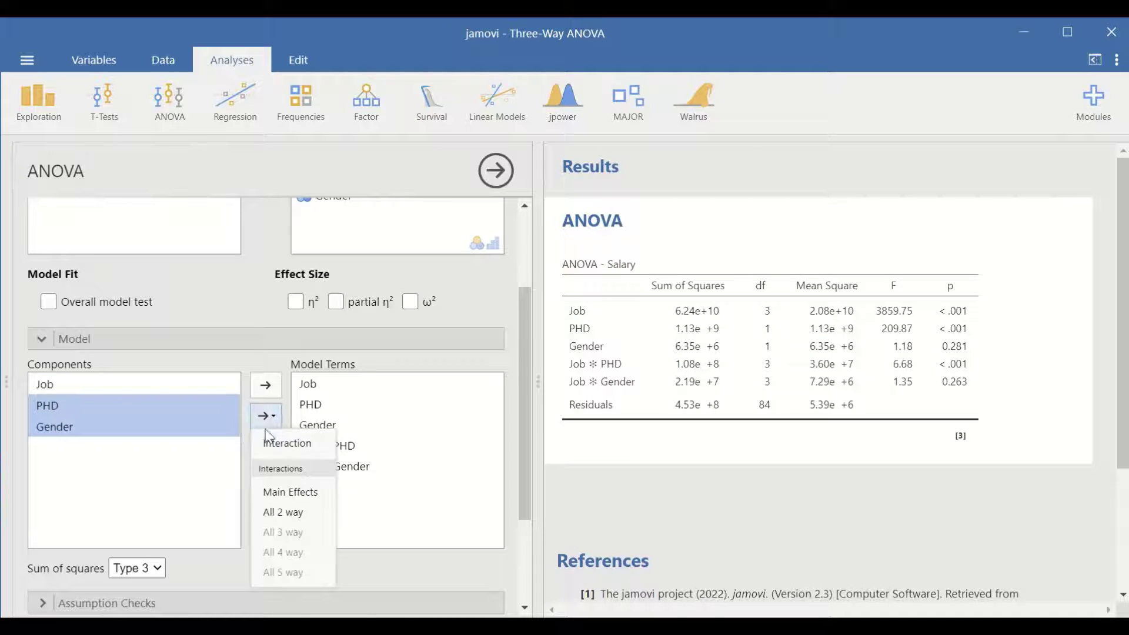
left_click(275, 445)
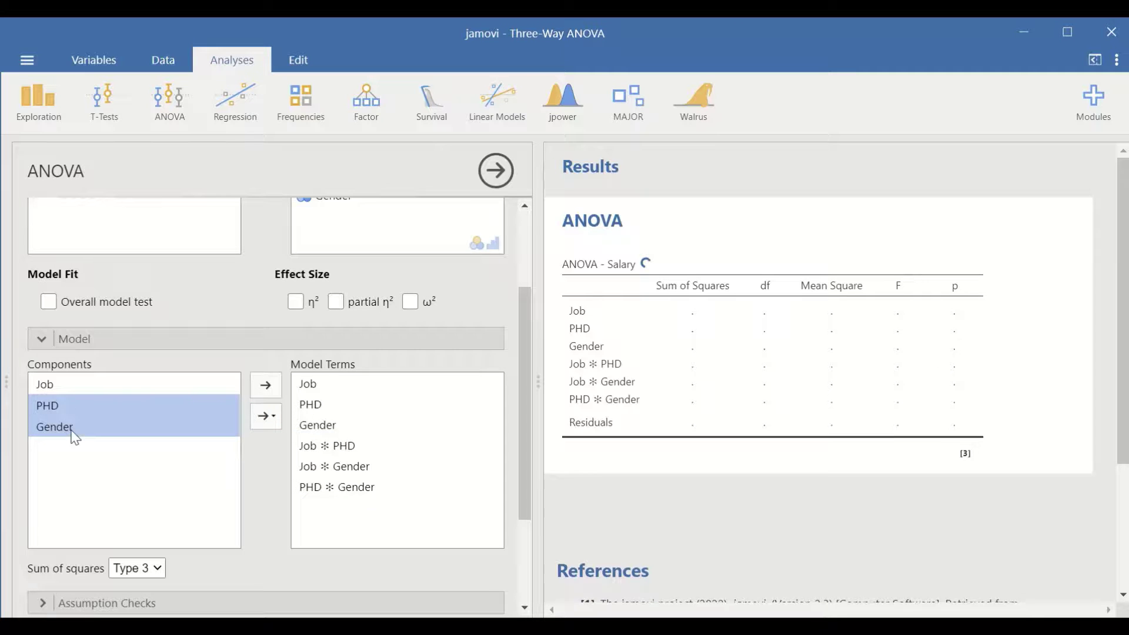
Add the three-way interaction of Job, PHD and Gender to the model terms.
left_click(47, 383)
left_click(52, 407, "ctrl")
left_click(53, 428, "ctrl")
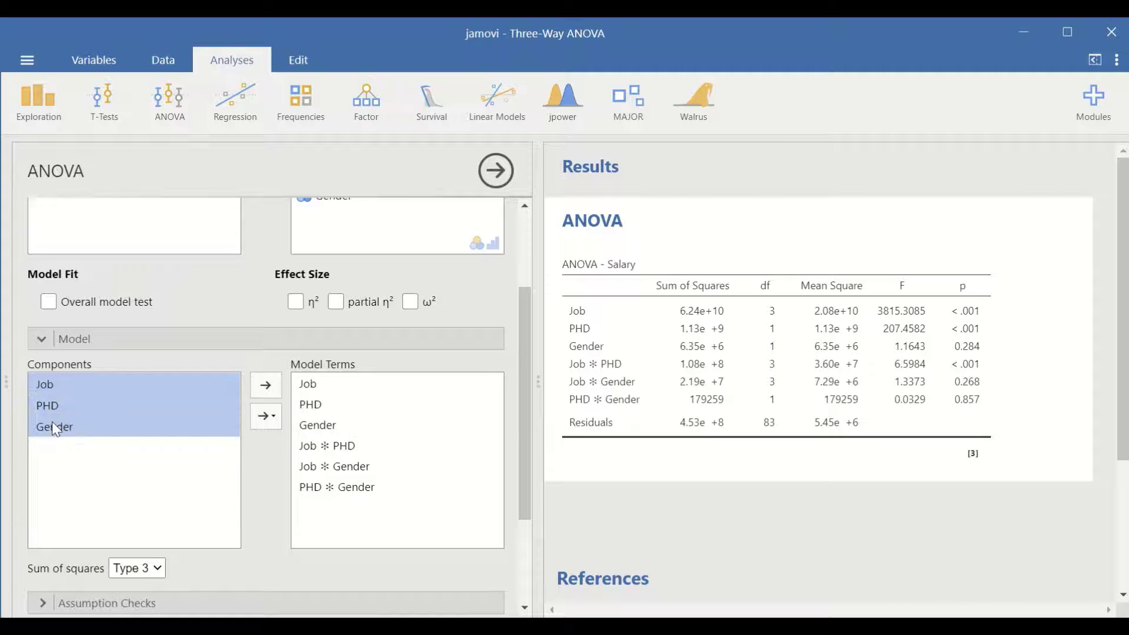
left_click(281, 419)
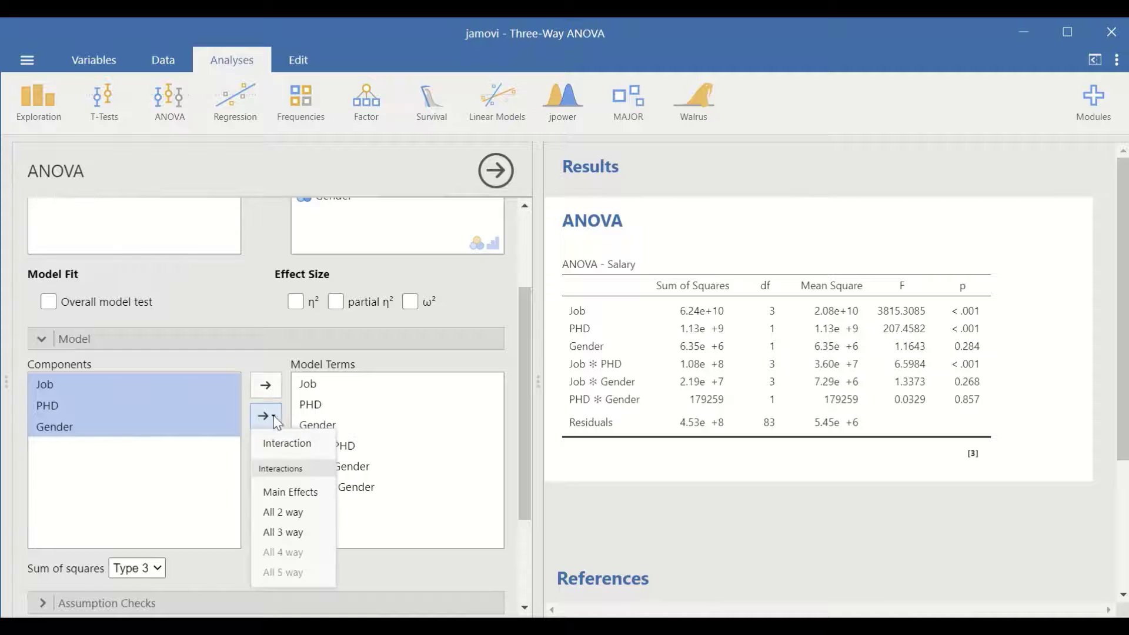
left_click(276, 444)
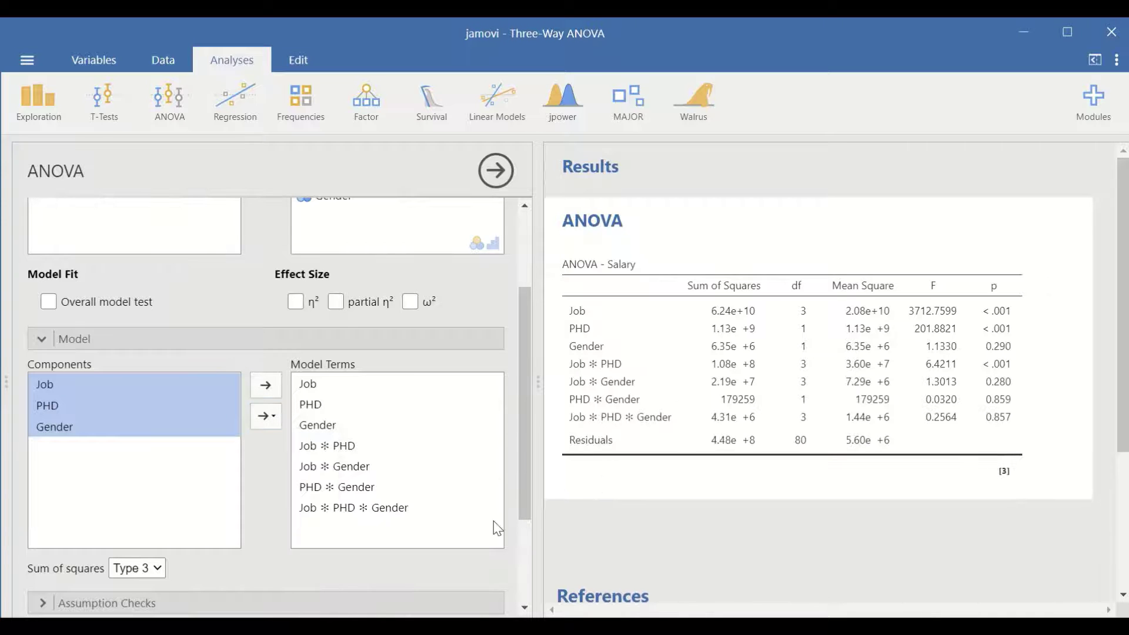
Add Levene's homogeneity of variances test to the ANOVA's assumption checks and view its table.
scroll(521, 422, "down", 3)
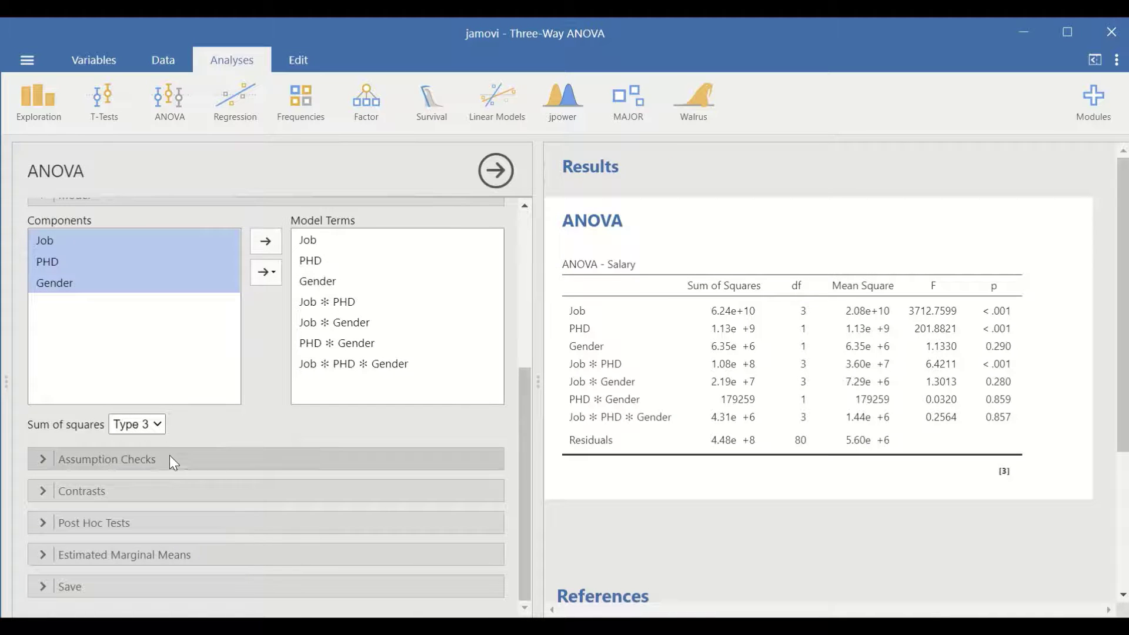
left_click(171, 456)
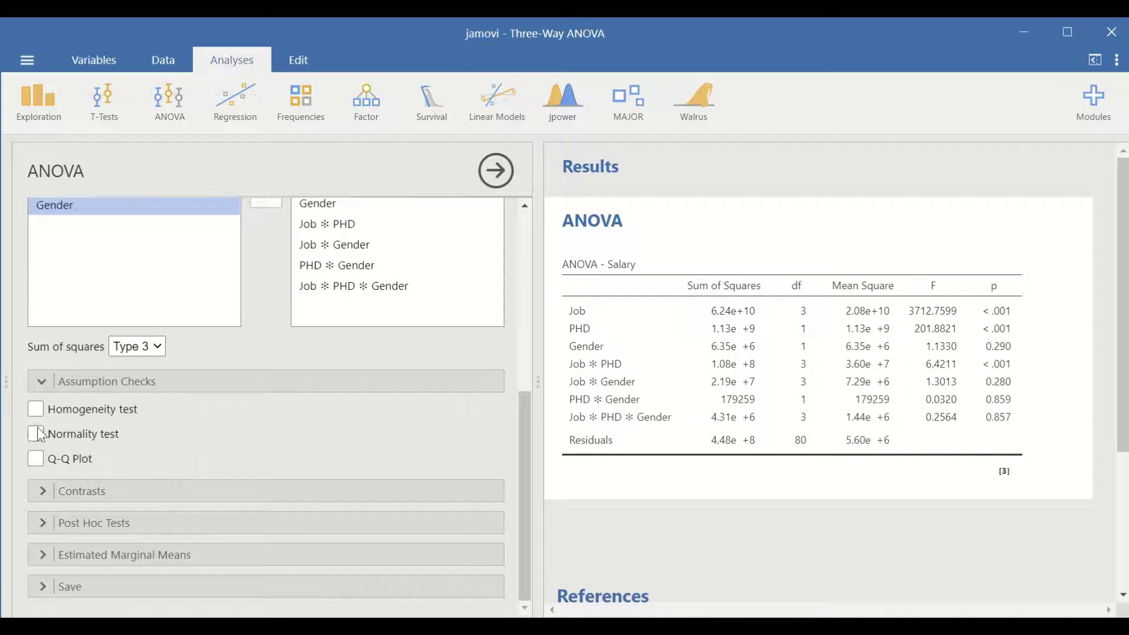
left_click(35, 409)
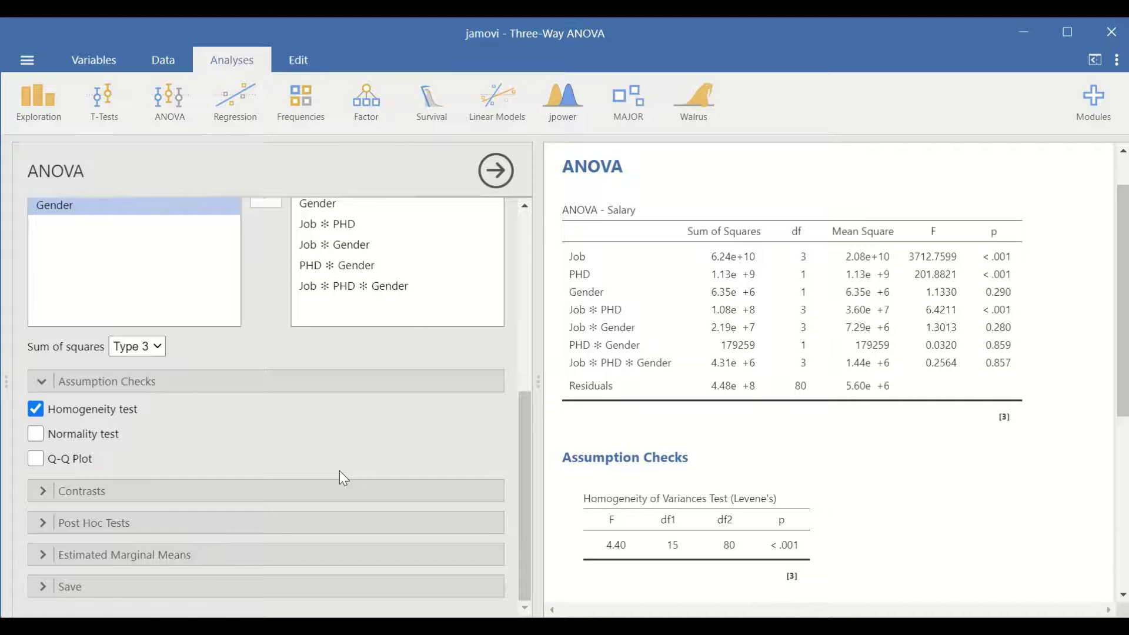
scroll(711, 473, "down", 3)
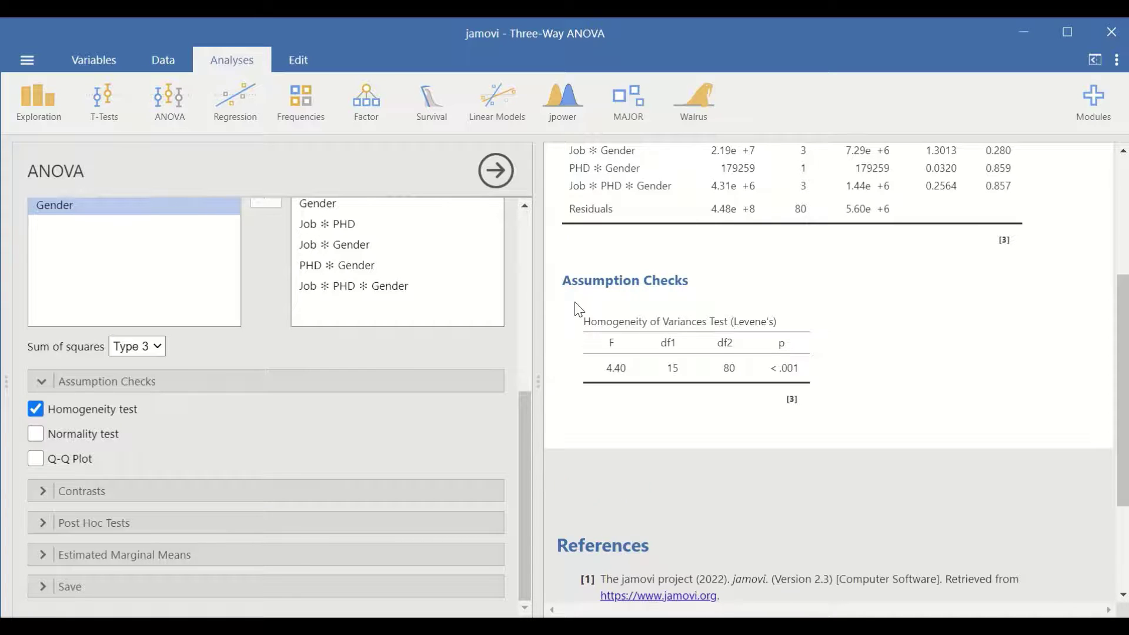
scroll(575, 305, "down", 3)
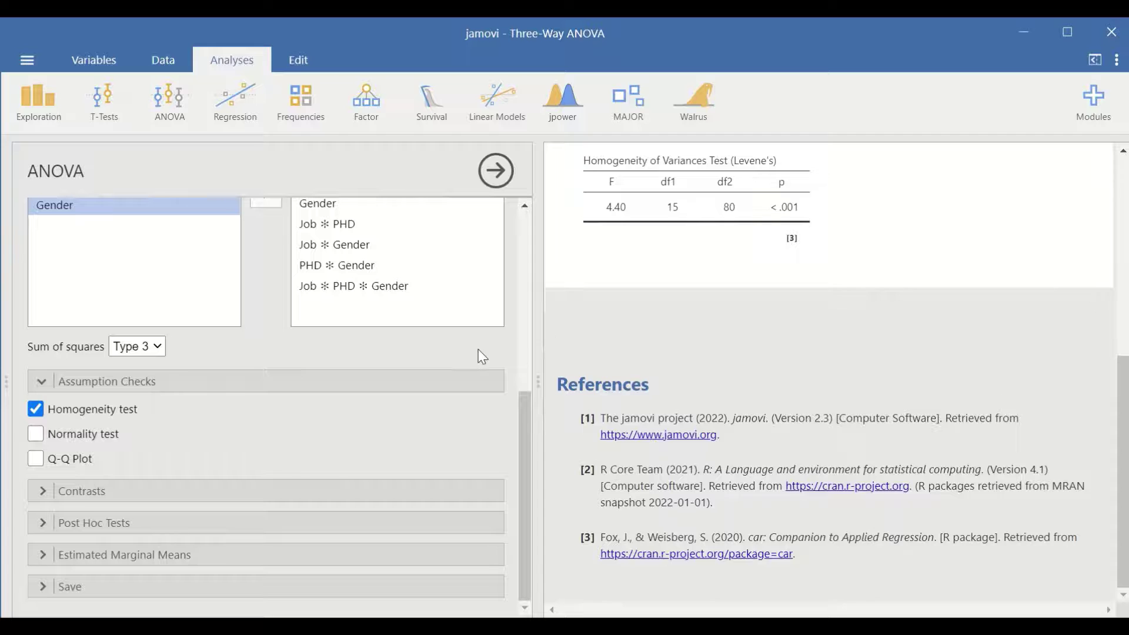
Add the Job main effect to the ANOVA's post hoc tests.
left_click(189, 491)
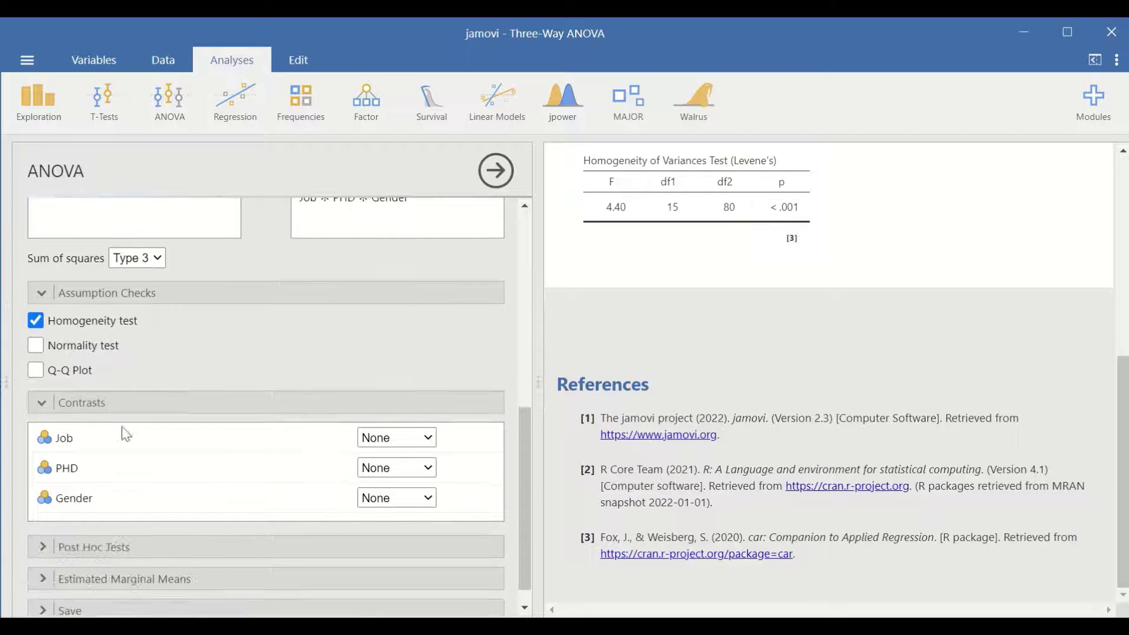
left_click(90, 405)
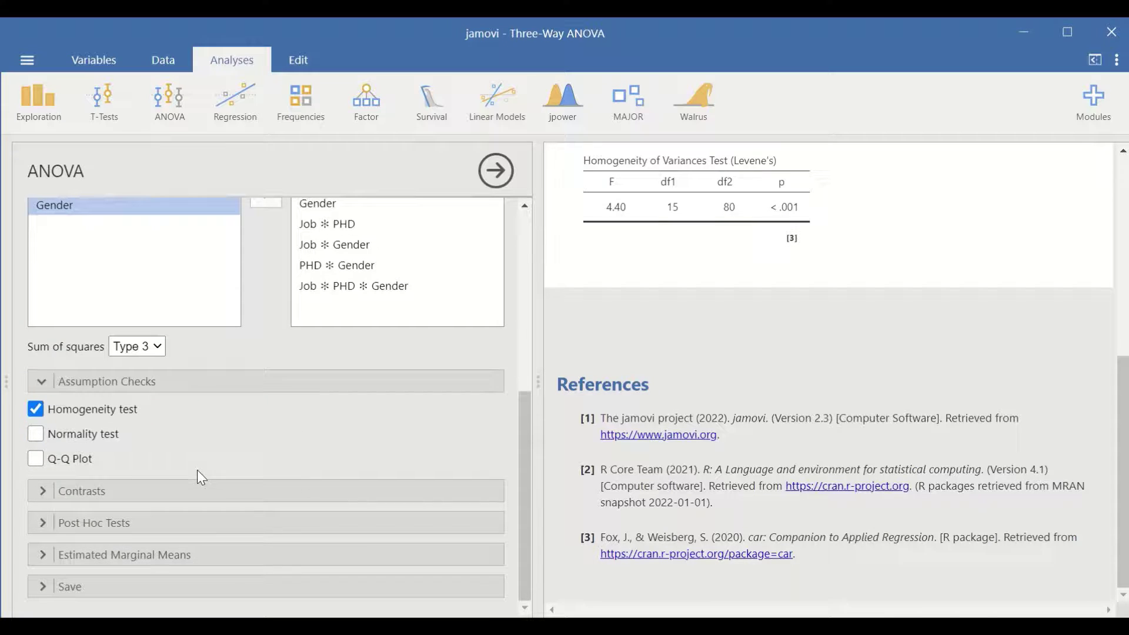
left_click(112, 522)
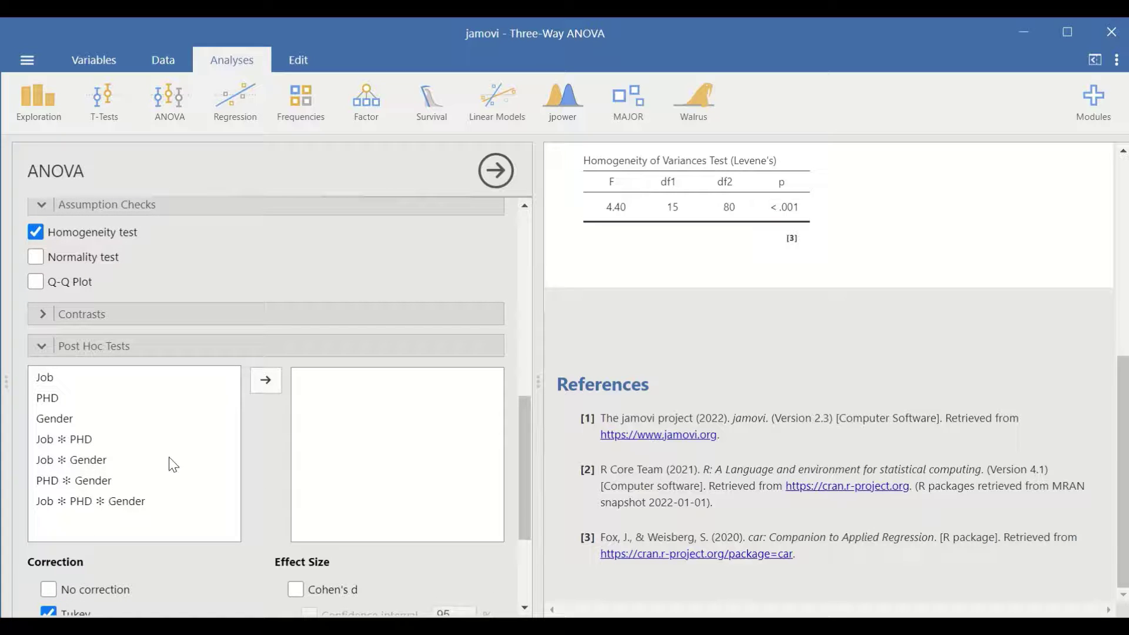
left_click(47, 383)
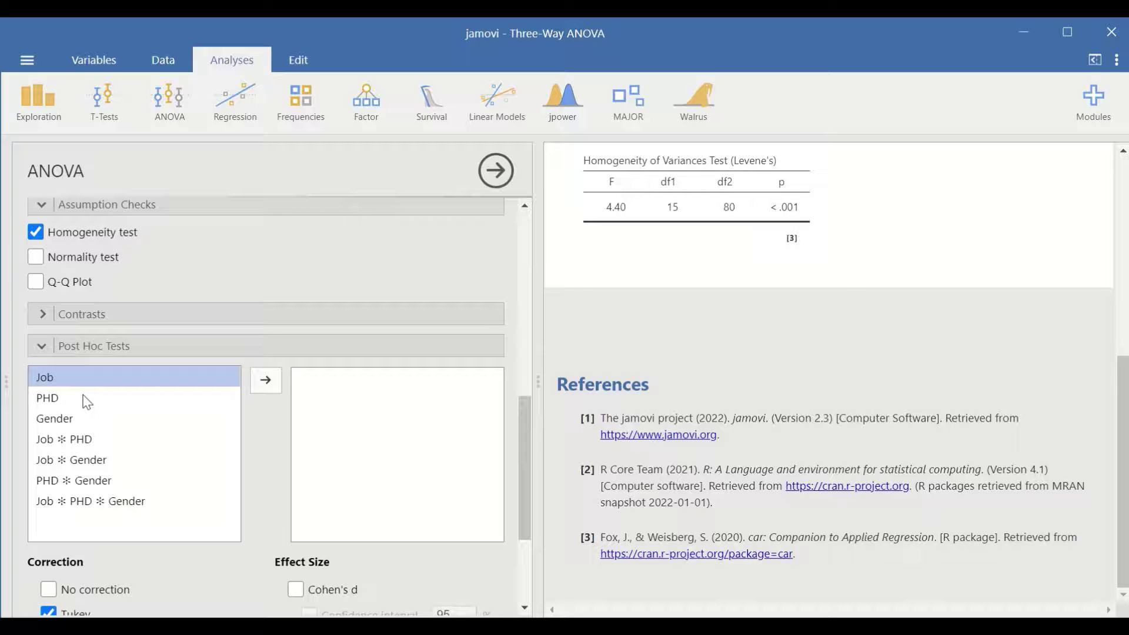
left_click(266, 380)
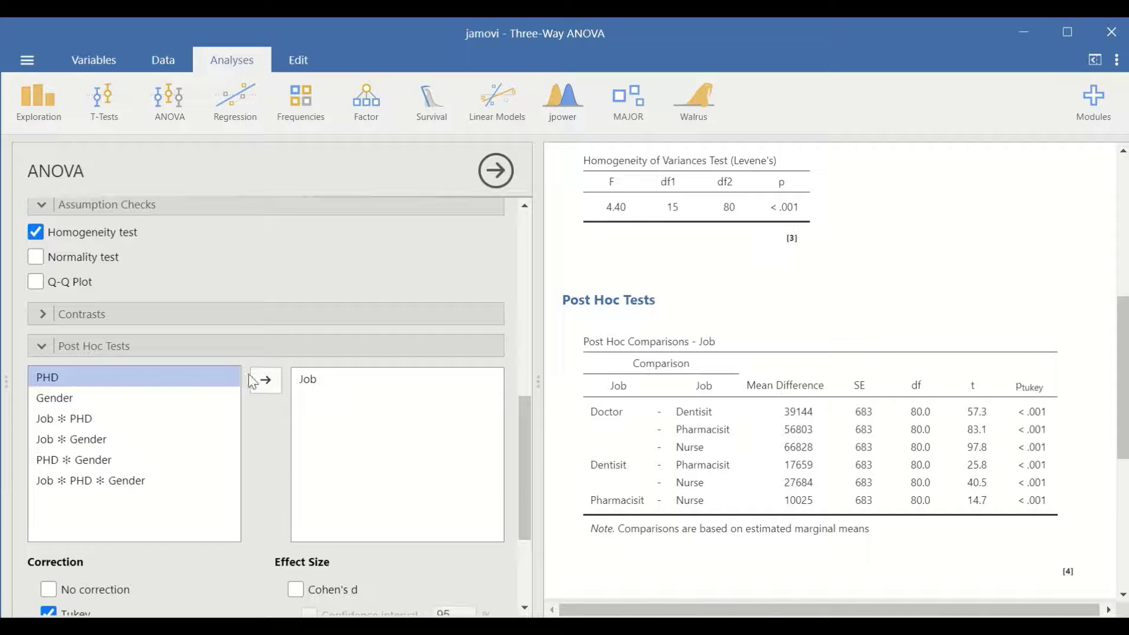
Add PHD, Gender, all three two-way interactions and the Job, PHD and Gender three-way interaction to the post hoc tests.
left_click(62, 398)
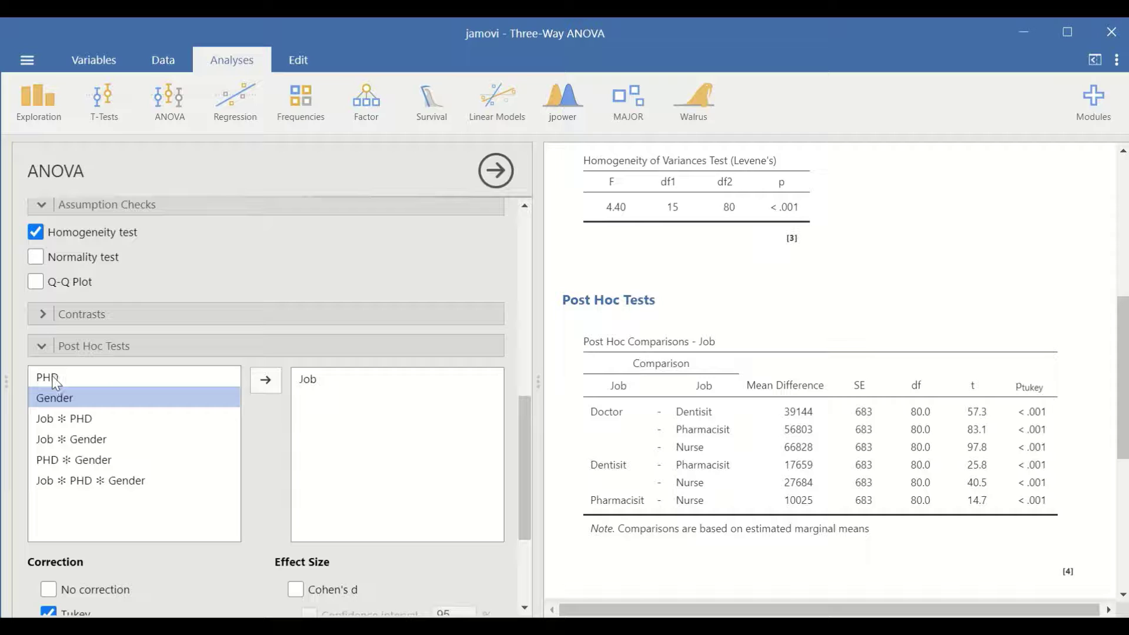
left_click(50, 376, "shift")
left_click(50, 379)
left_click(111, 401, "shift")
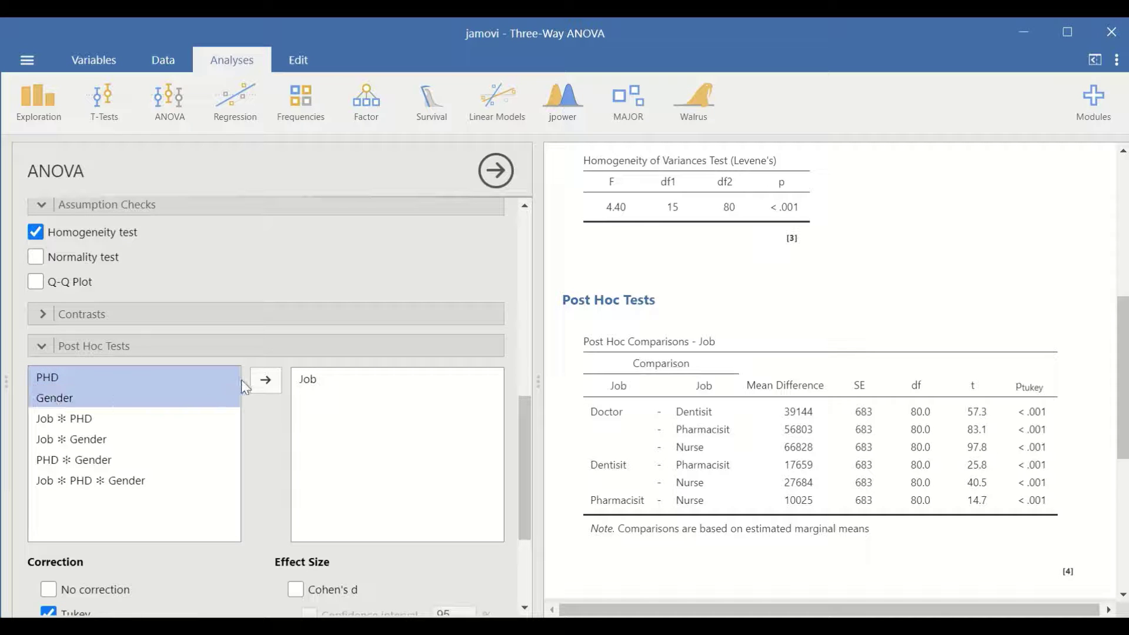
left_click(266, 380)
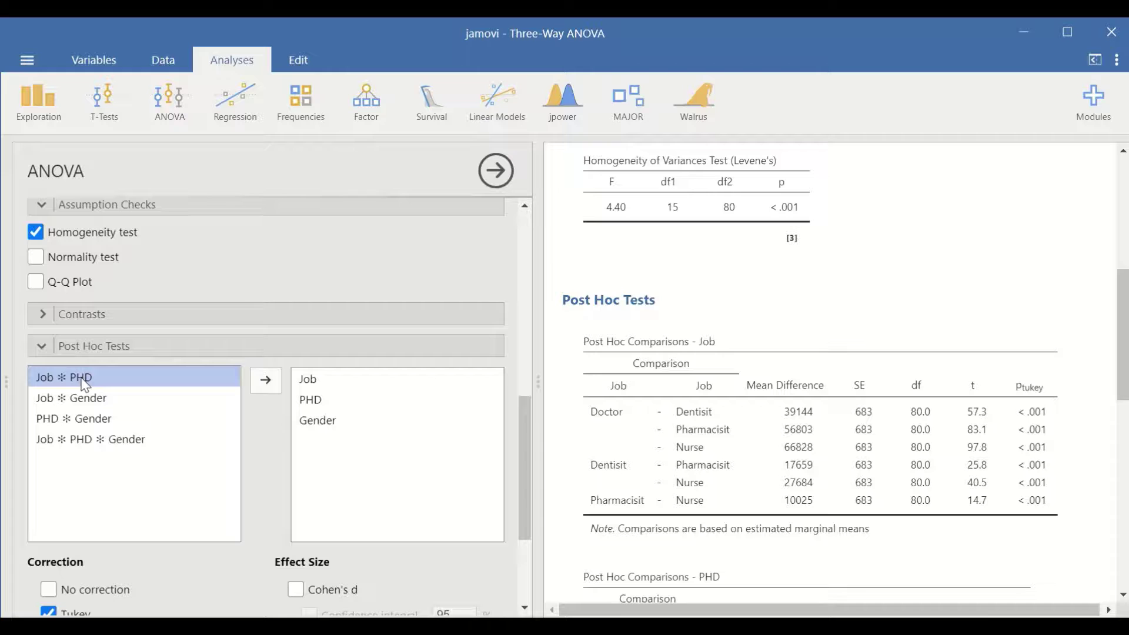
left_click_drag(85, 385, 96, 448)
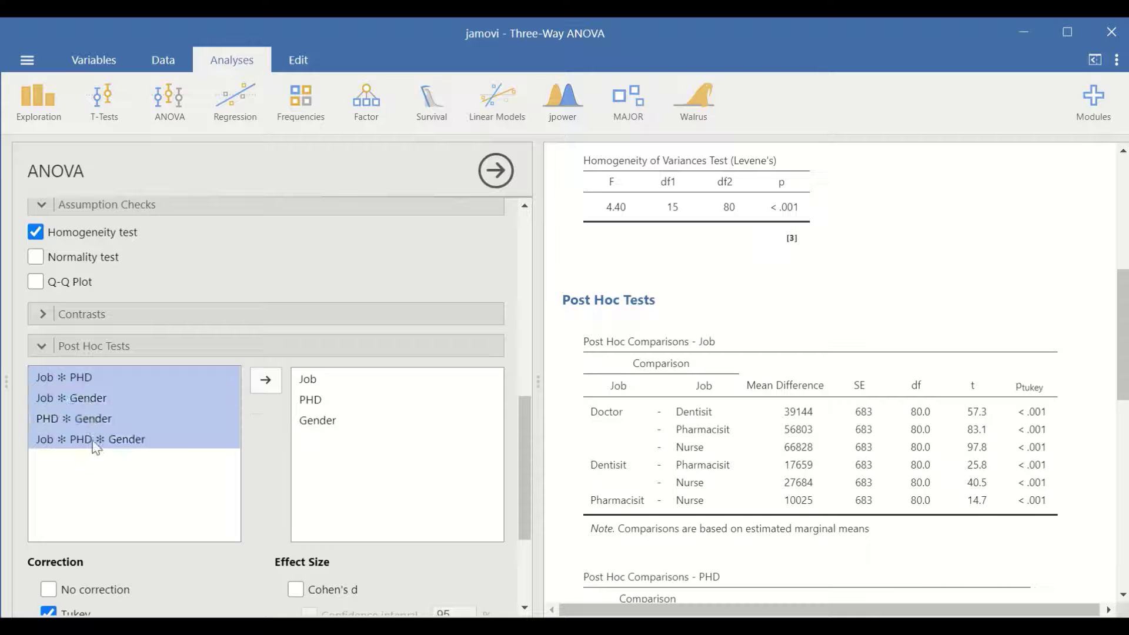
left_click(266, 380)
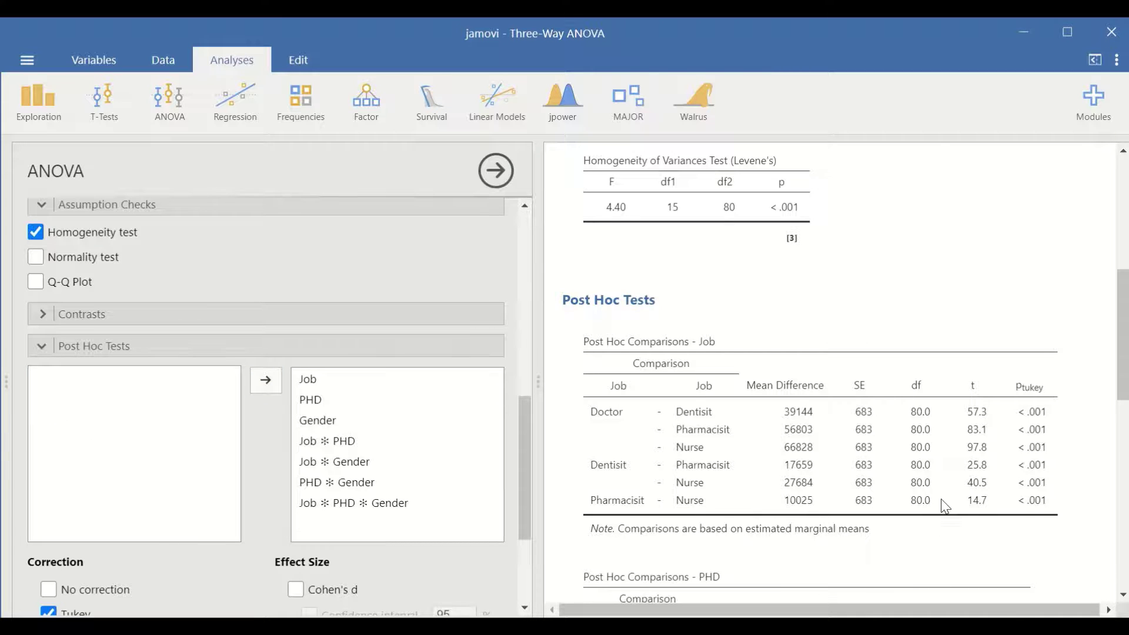
Review the post hoc correction options and examine the comparison tables for the Job, PHD and Gender main effects.
scroll(941, 488, "down", 5)
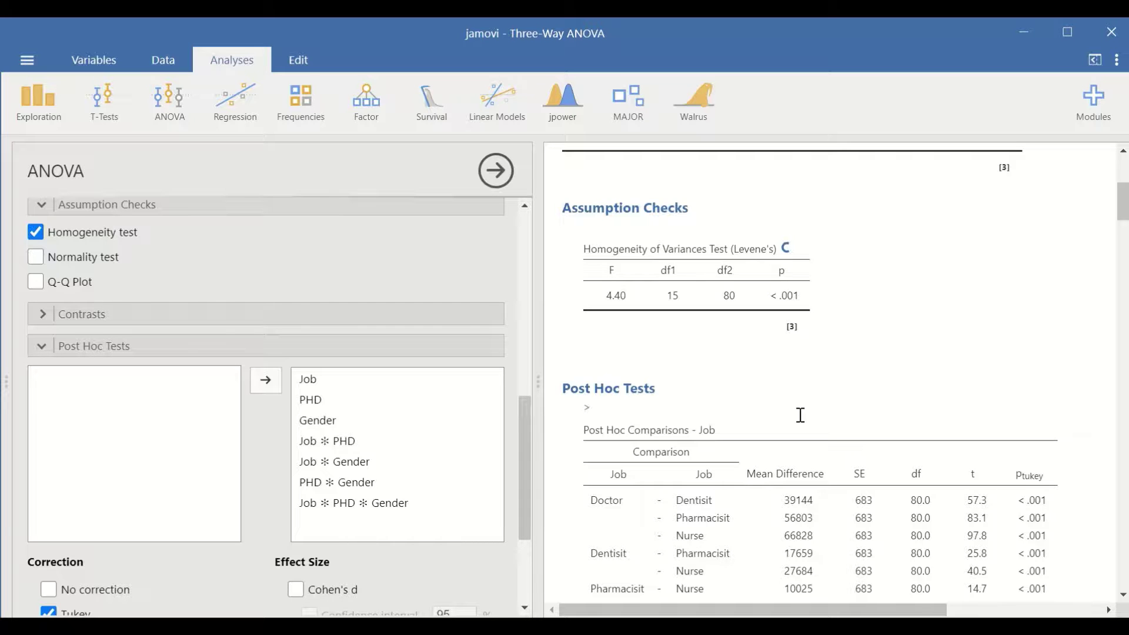
scroll(780, 443, "down", 3)
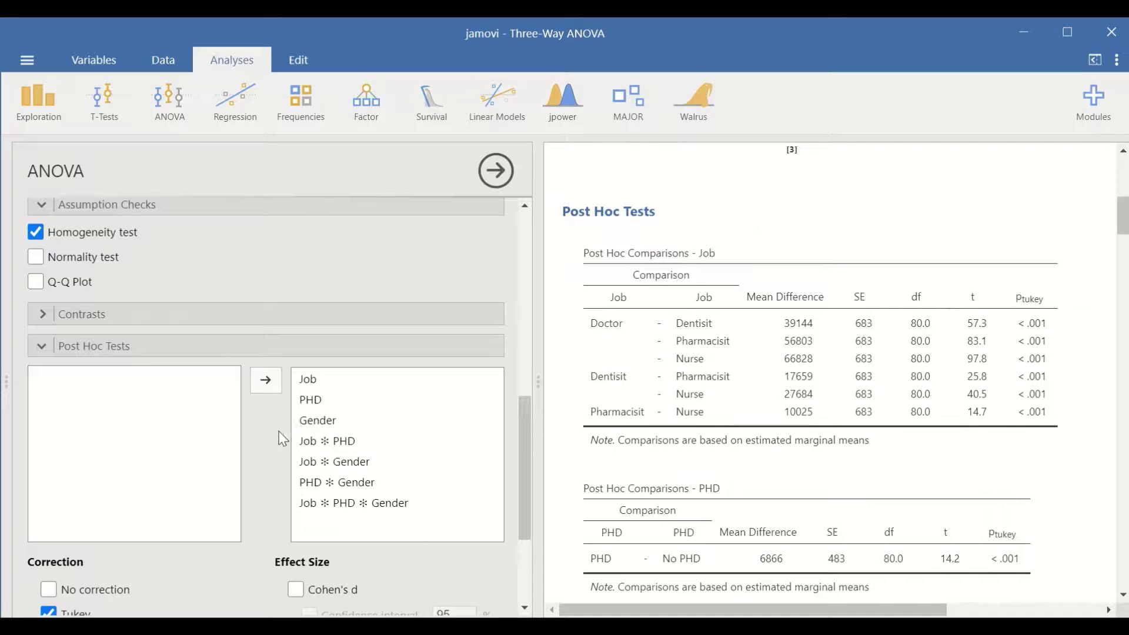
scroll(278, 431, "down", 3)
scroll(113, 507, "down", 3)
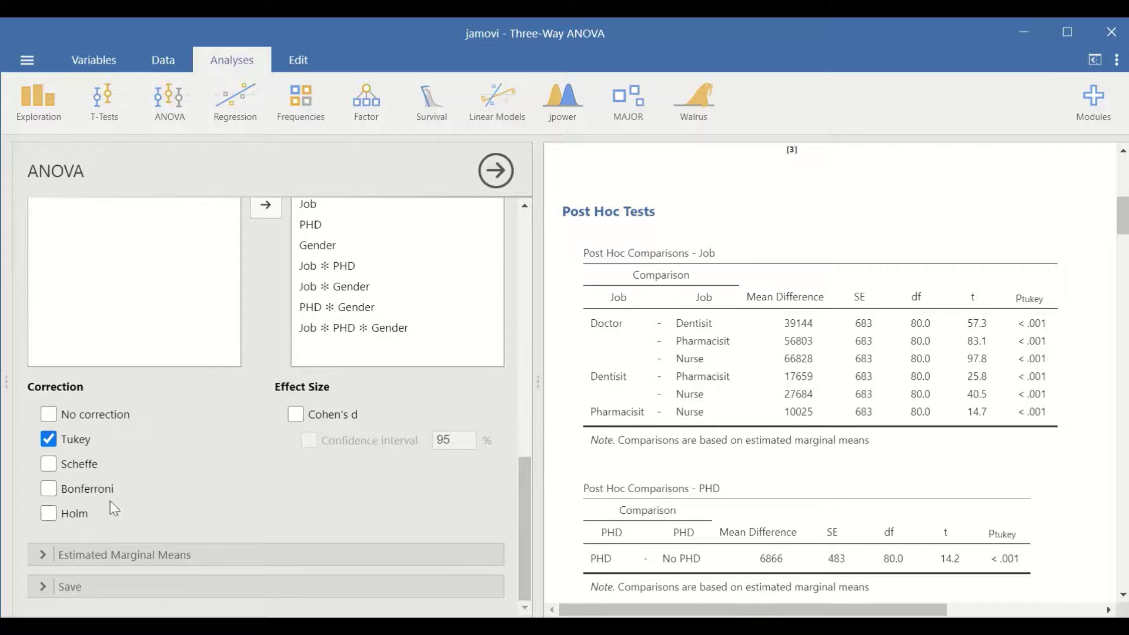
scroll(704, 391, "up", 3)
scroll(803, 403, "down", 5)
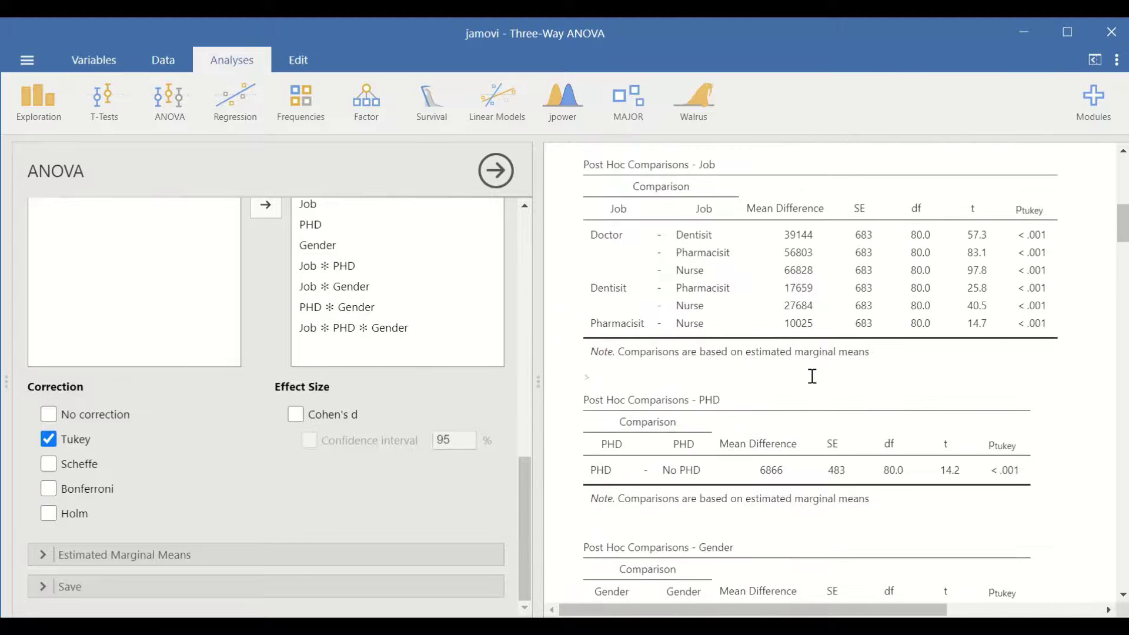
scroll(812, 377, "up", 3)
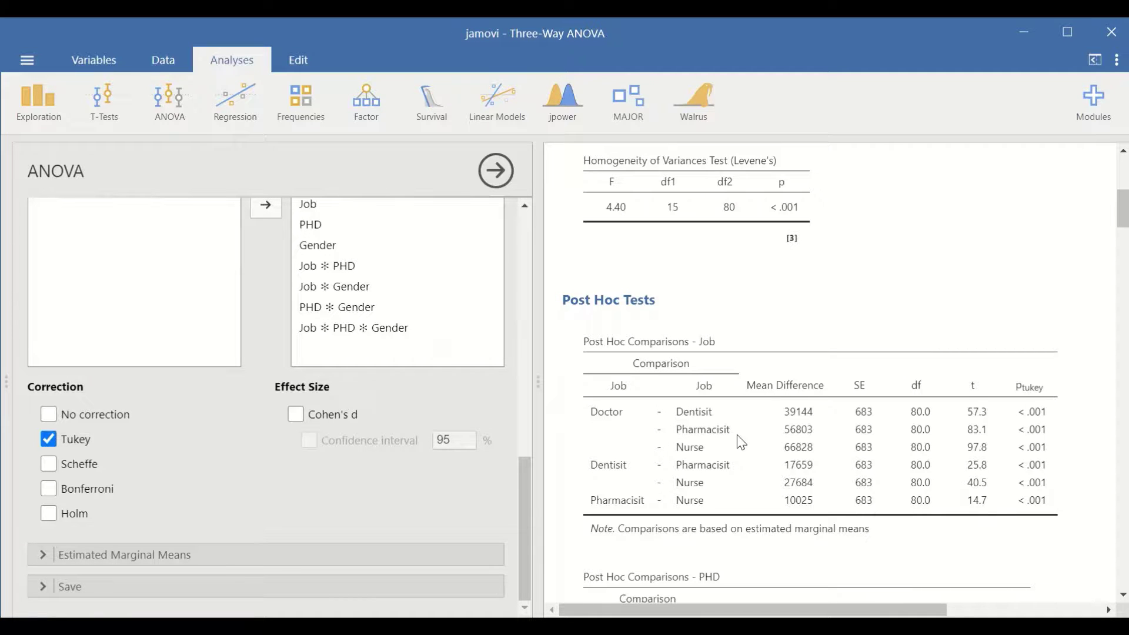
scroll(737, 435, "down", 3)
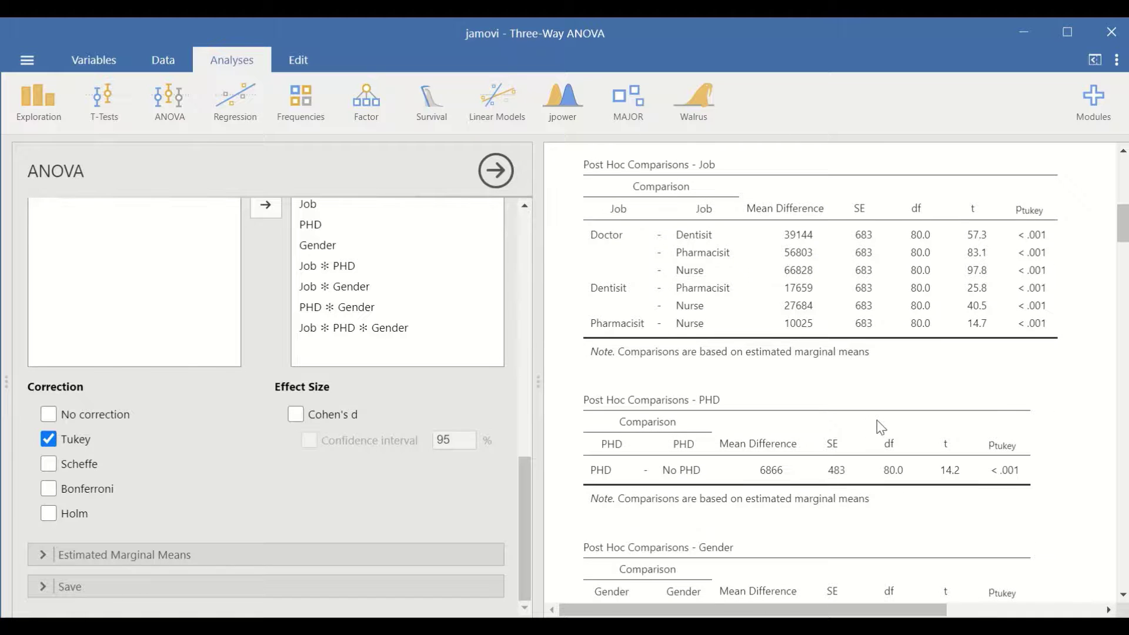
scroll(893, 418, "down", 2)
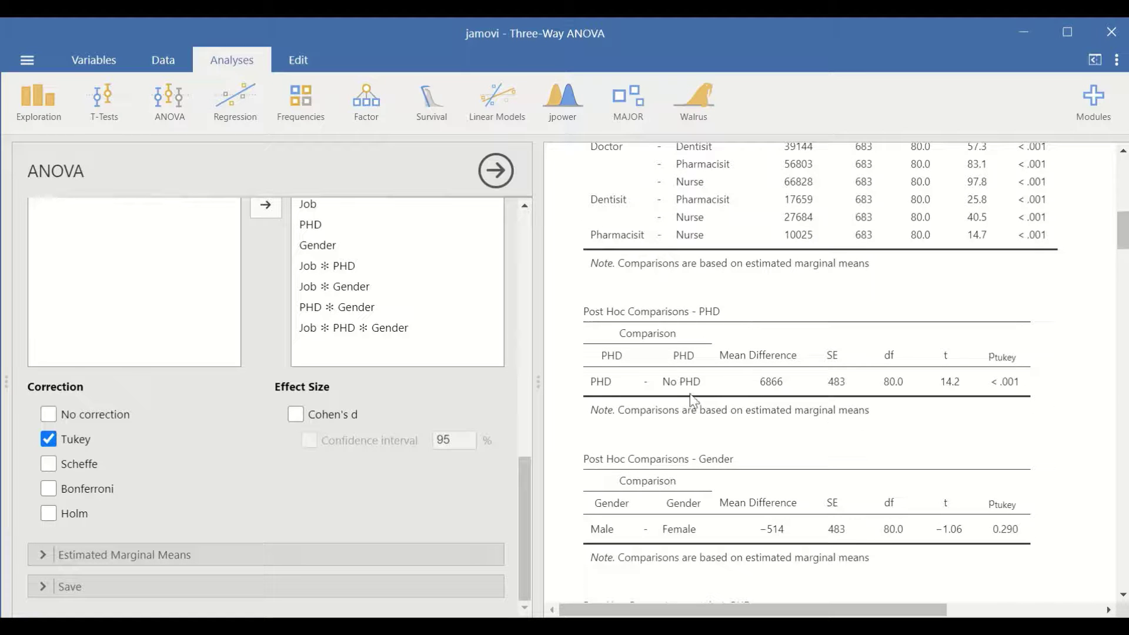
scroll(1010, 377, "down", 3)
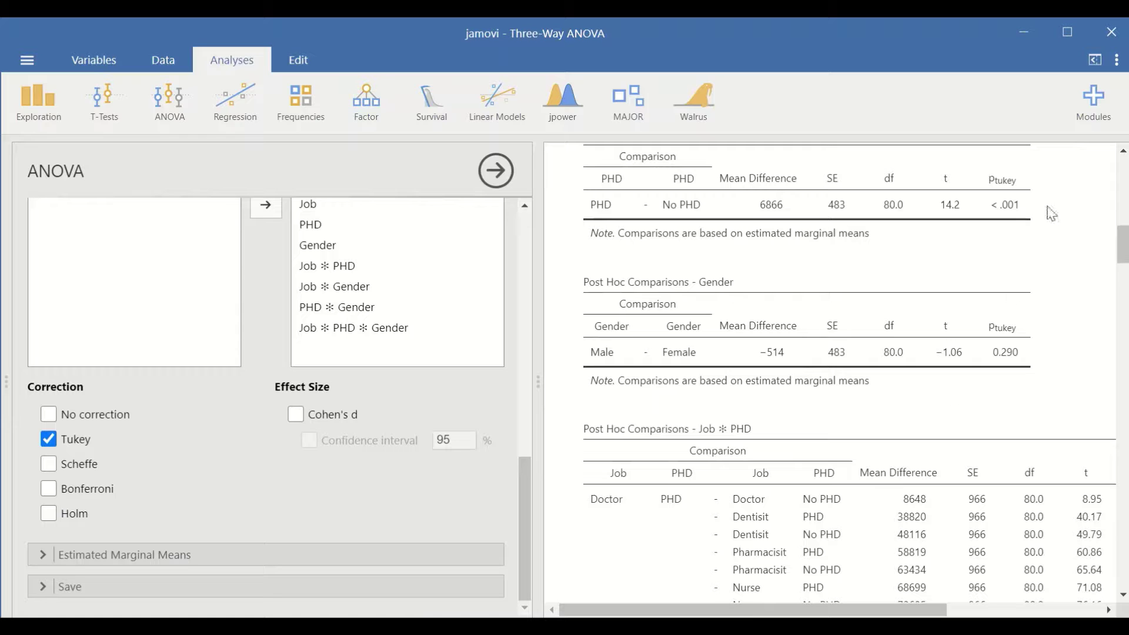
scroll(791, 353, "up", 2)
scroll(790, 352, "down", 2)
scroll(1011, 259, "down", 2)
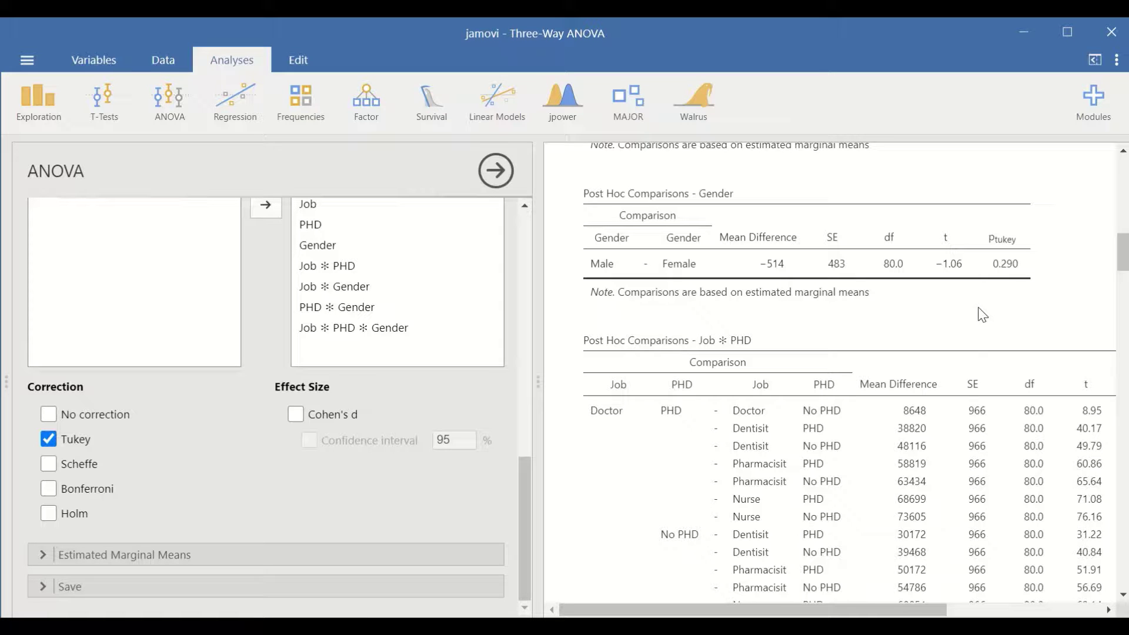
Examine the post hoc comparison tables for the Job by PHD and Job by Gender interactions, including mean differences and Tukey p-values.
scroll(960, 355, "down", 2)
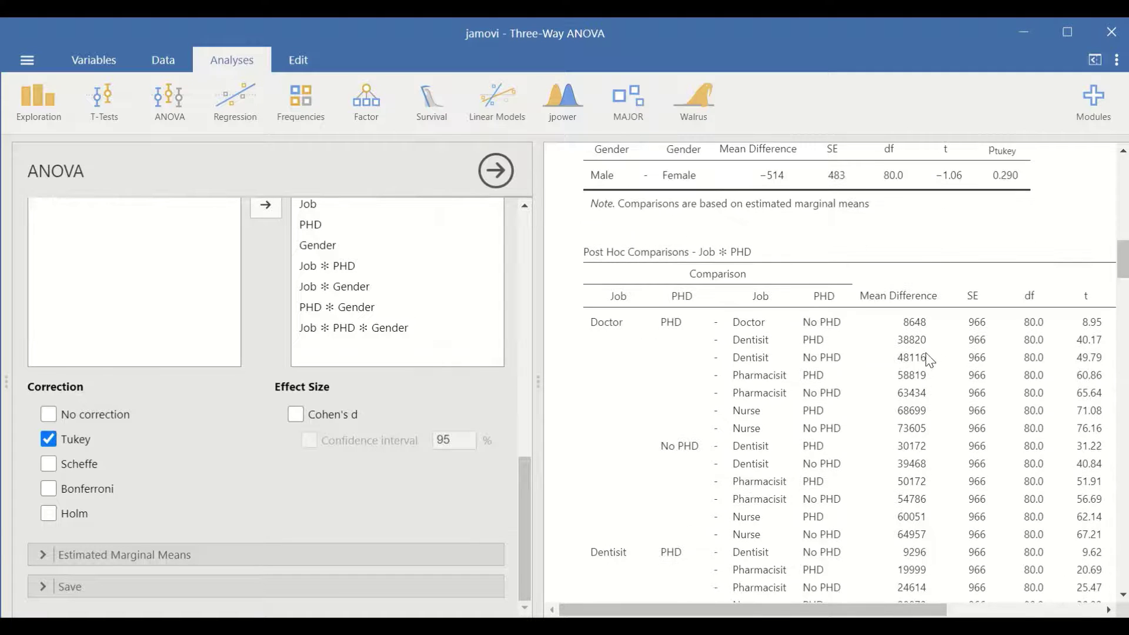
scroll(930, 360, "down", 5)
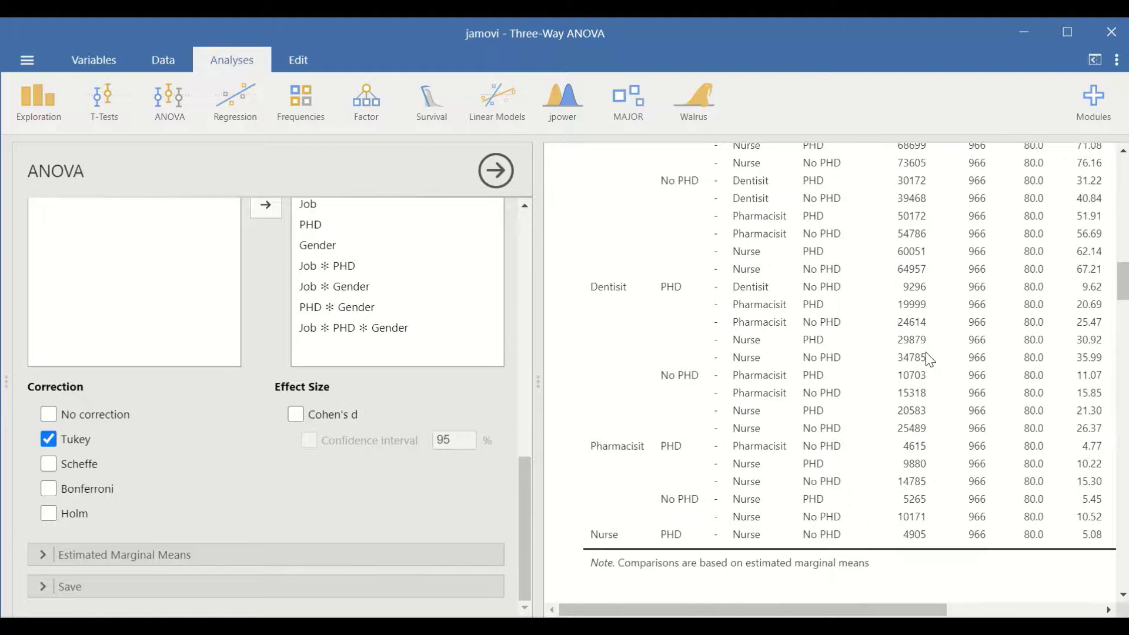
scroll(894, 608, "up", 5)
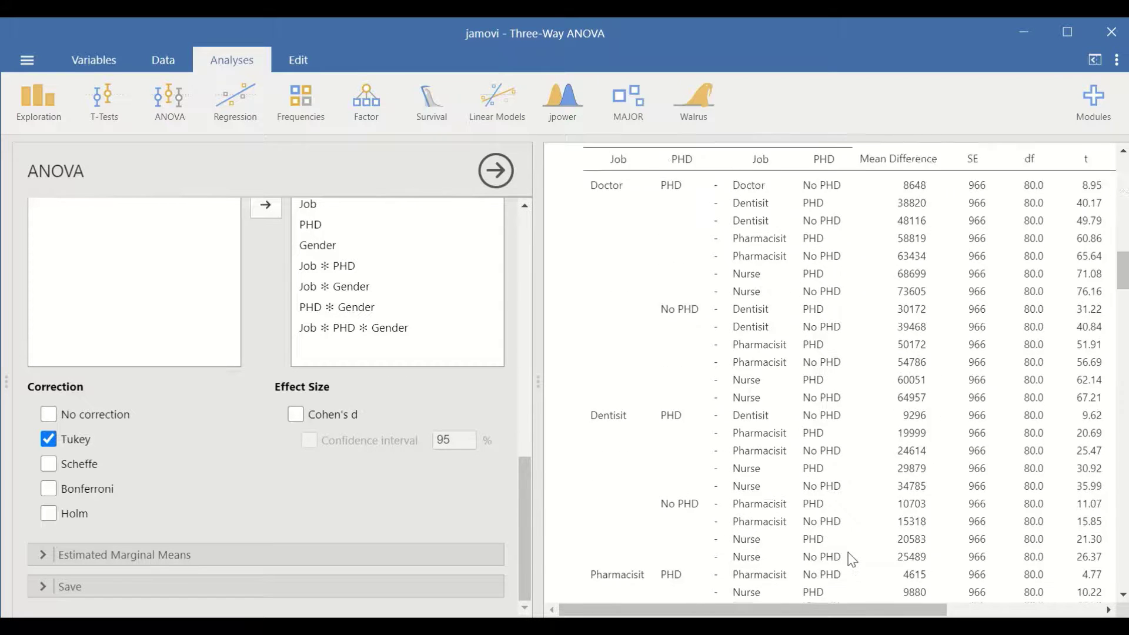
left_click_drag(826, 612, 779, 610)
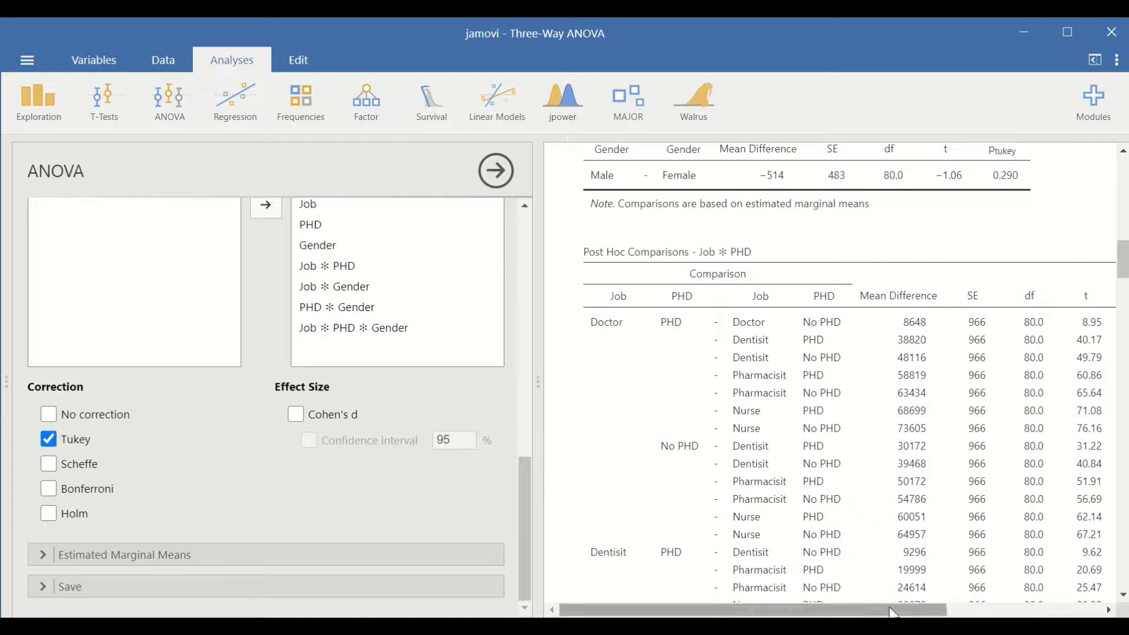
left_click_drag(893, 613, 1007, 589)
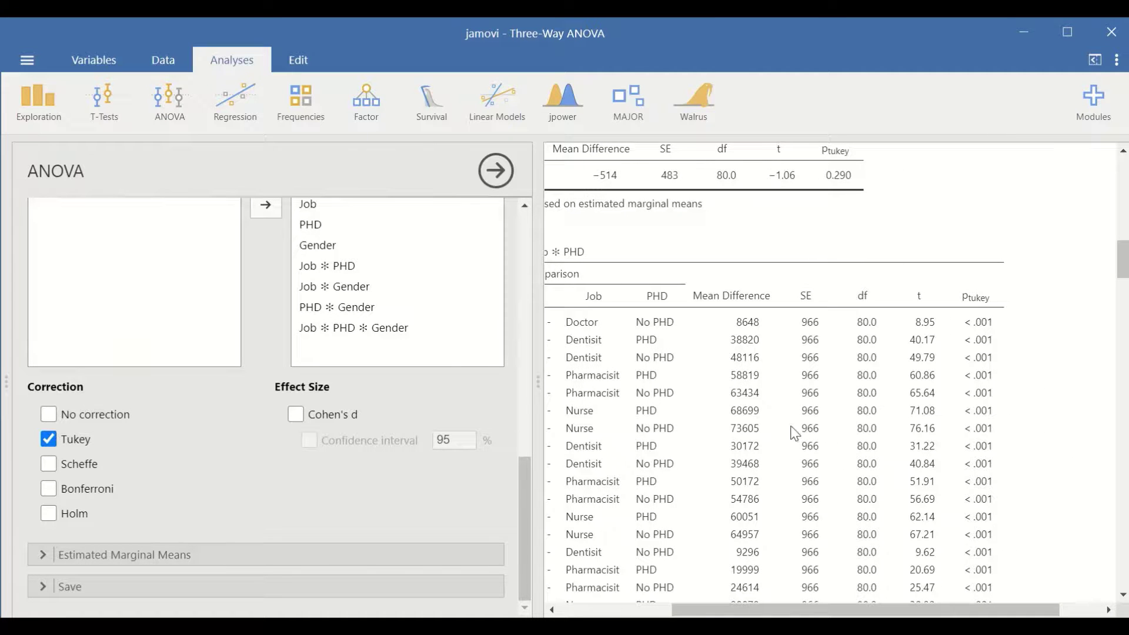
scroll(983, 464, "down", 3)
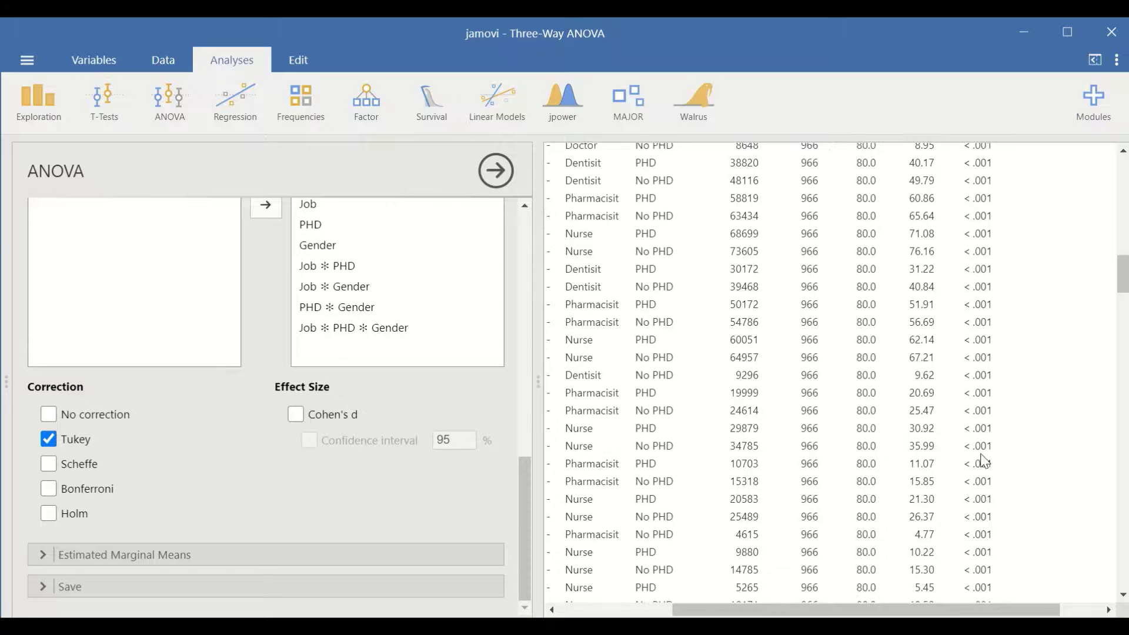
scroll(990, 438, "up", 4)
left_click_drag(972, 611, 858, 611)
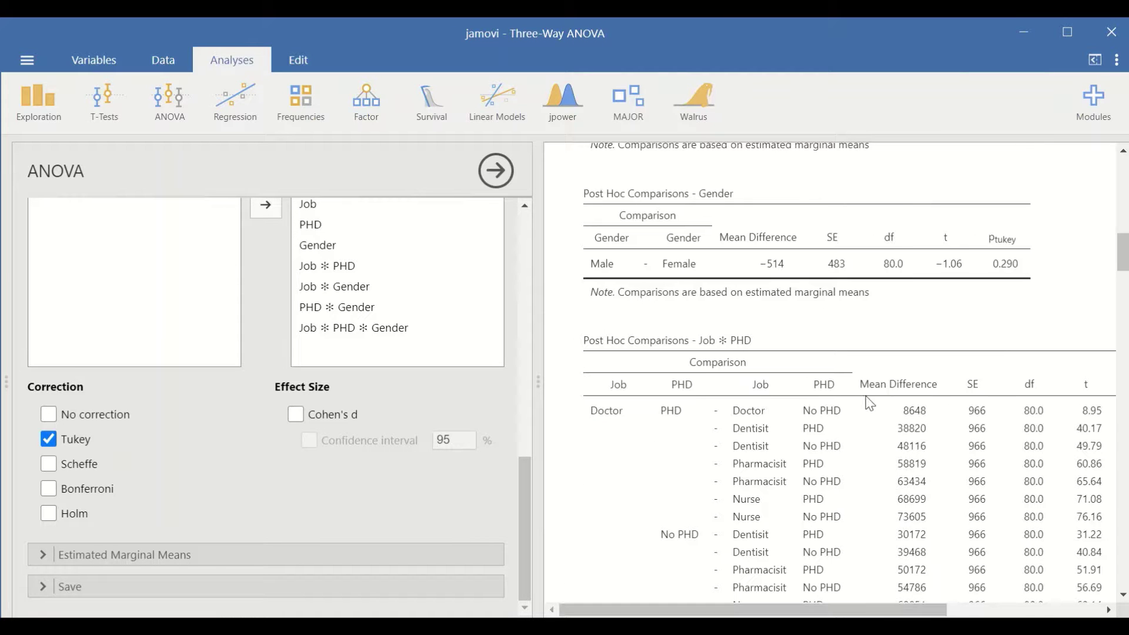
scroll(869, 403, "down", 9)
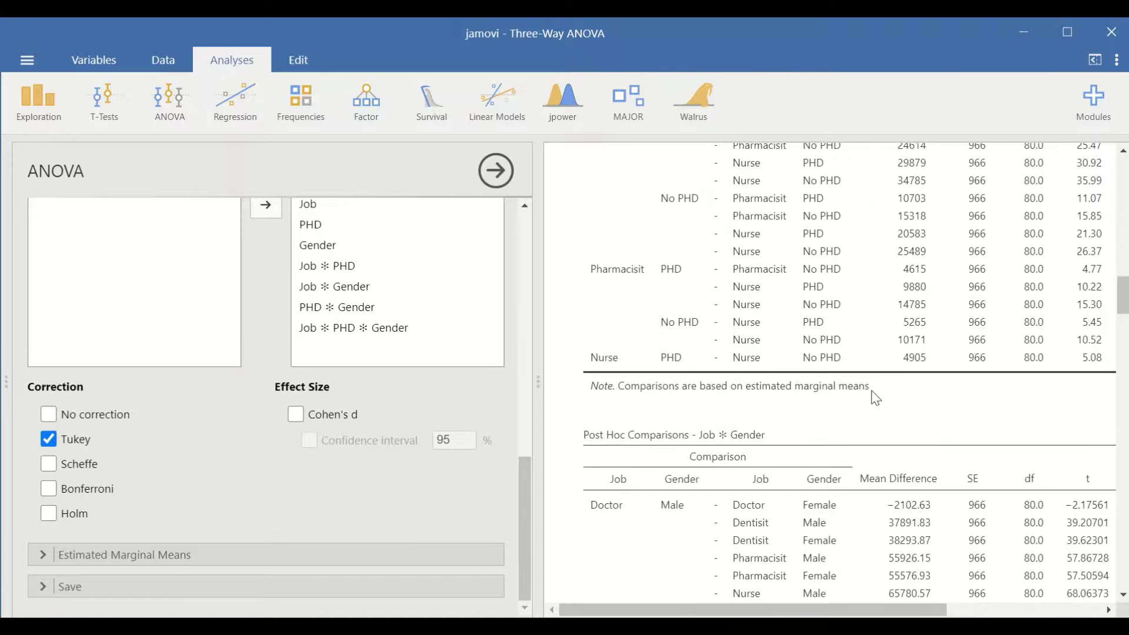
scroll(877, 399, "down", 2)
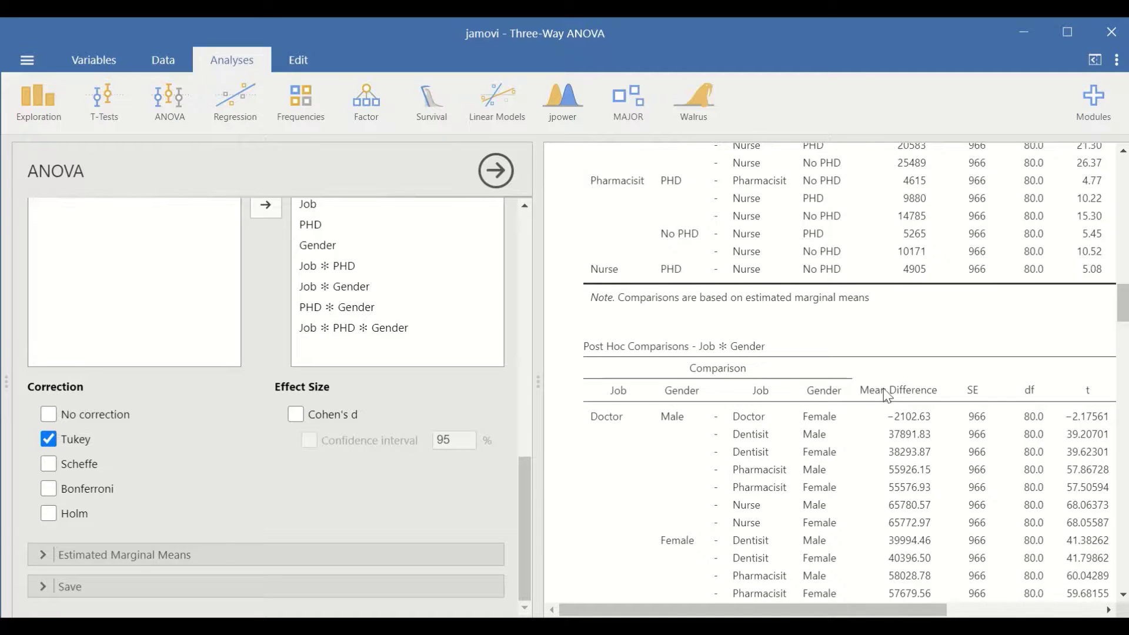
scroll(887, 397, "down", 8)
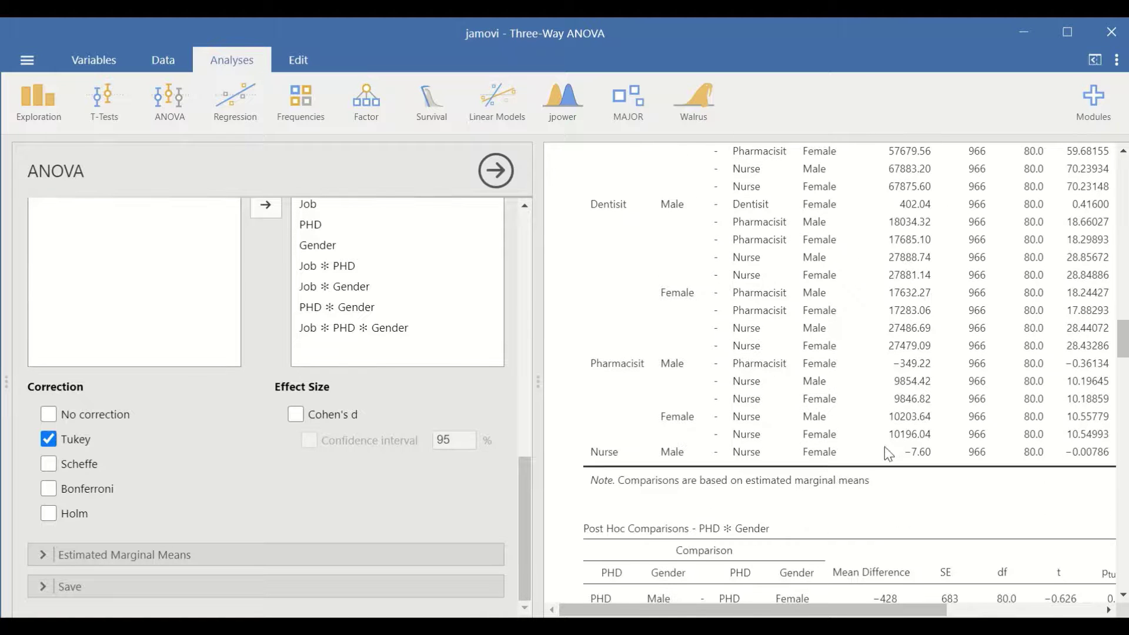
scroll(1076, 600, "right", 5)
scroll(1076, 599, "left", 5)
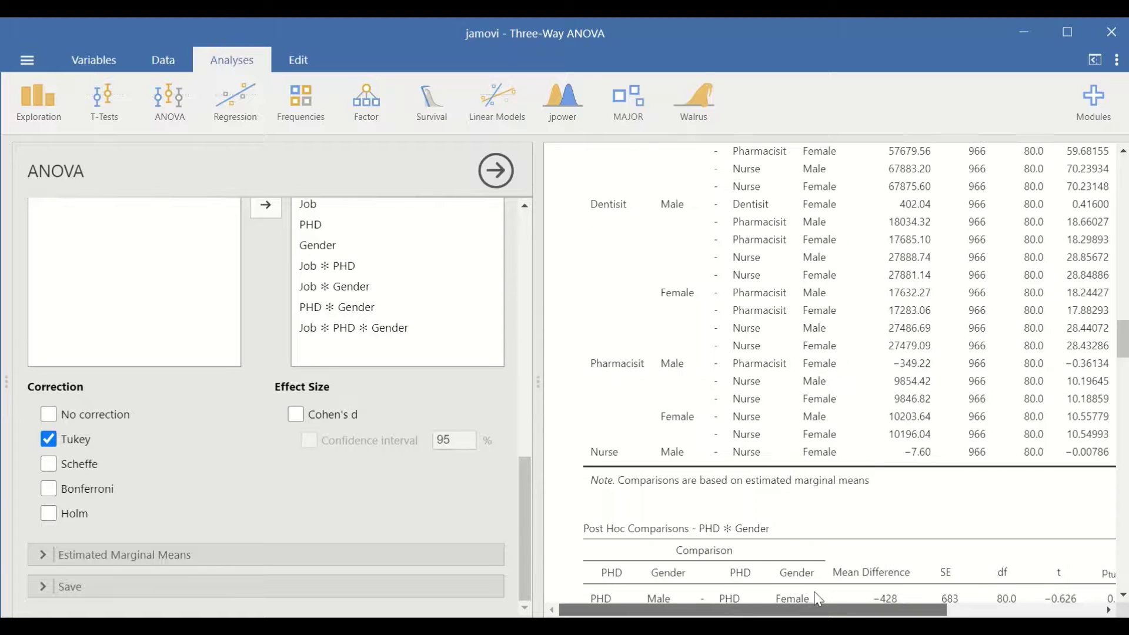
Examine the post hoc comparison tables for the PHD by Gender and Job by PHD by Gender interactions.
scroll(843, 475, "down", 3)
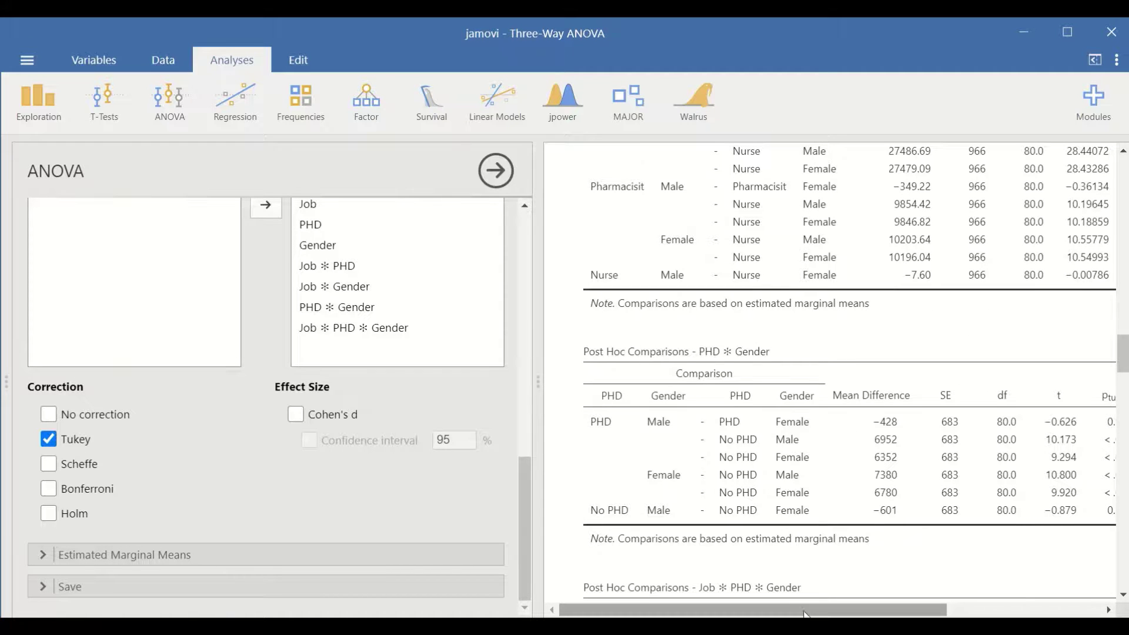
left_click_drag(805, 613, 840, 607)
scroll(821, 452, "down", 2)
scroll(794, 429, "down", 4)
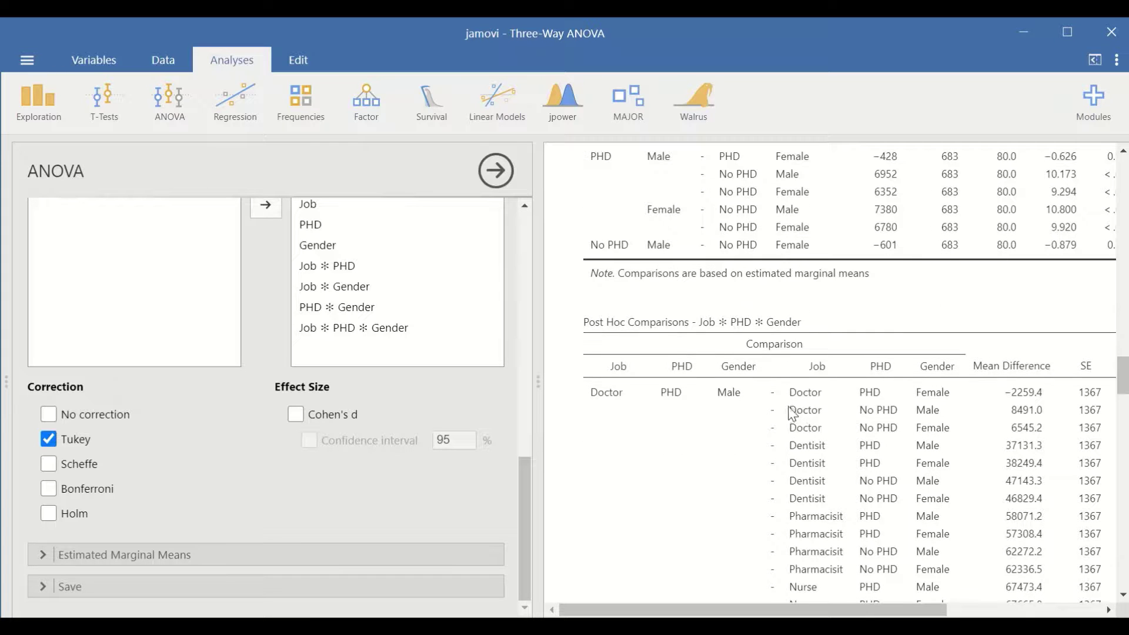
scroll(812, 412, "down", 10)
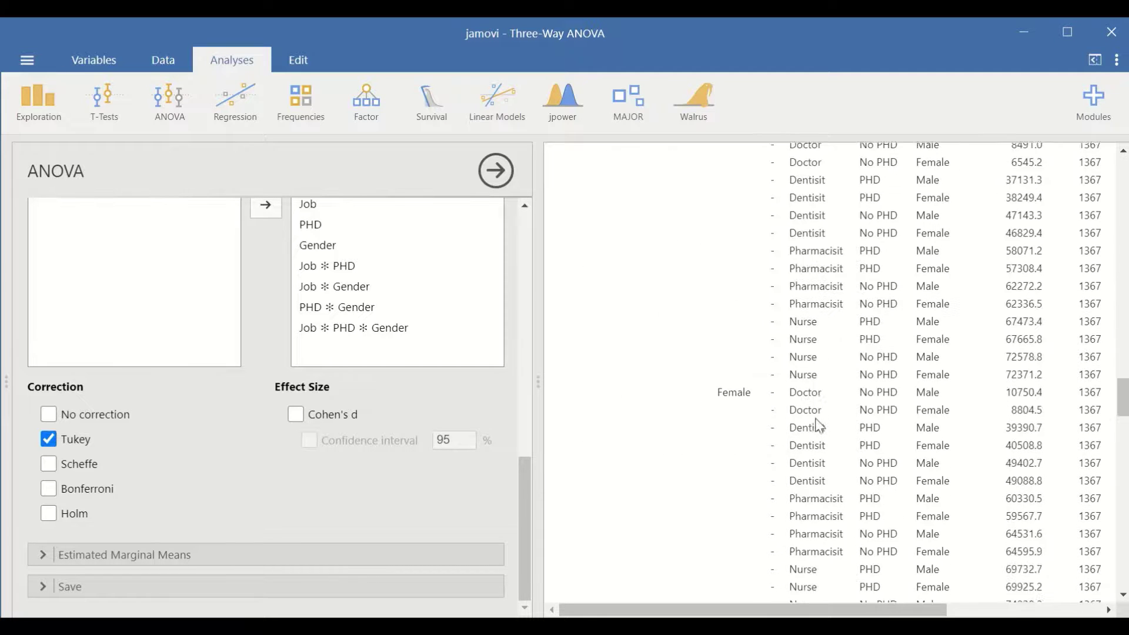
scroll(816, 424, "up", 15)
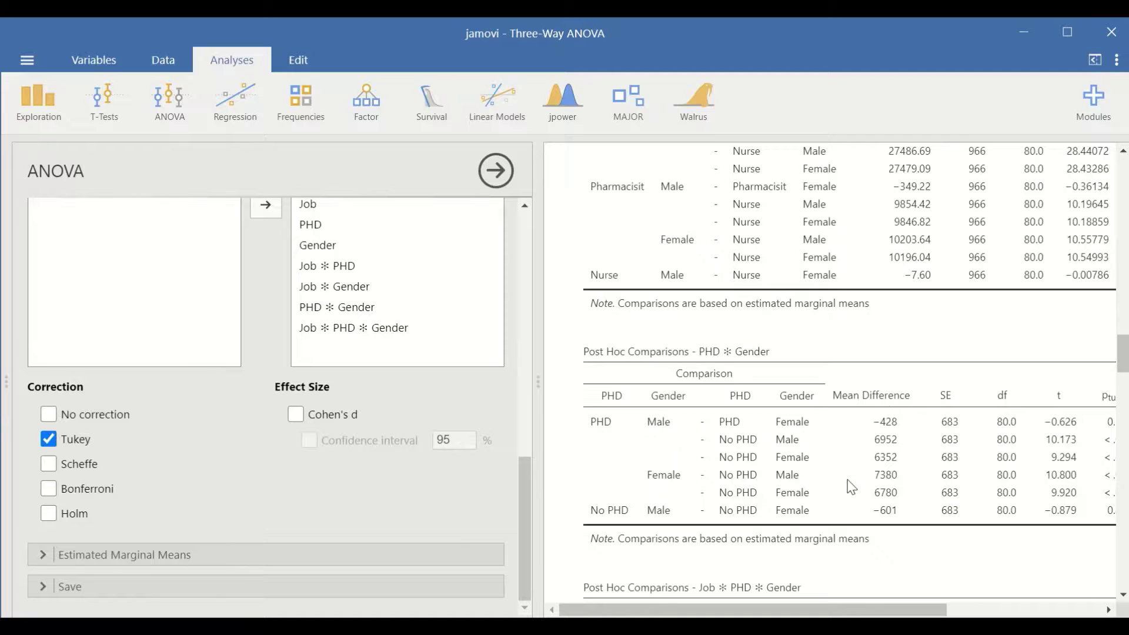
scroll(853, 488, "down", 6)
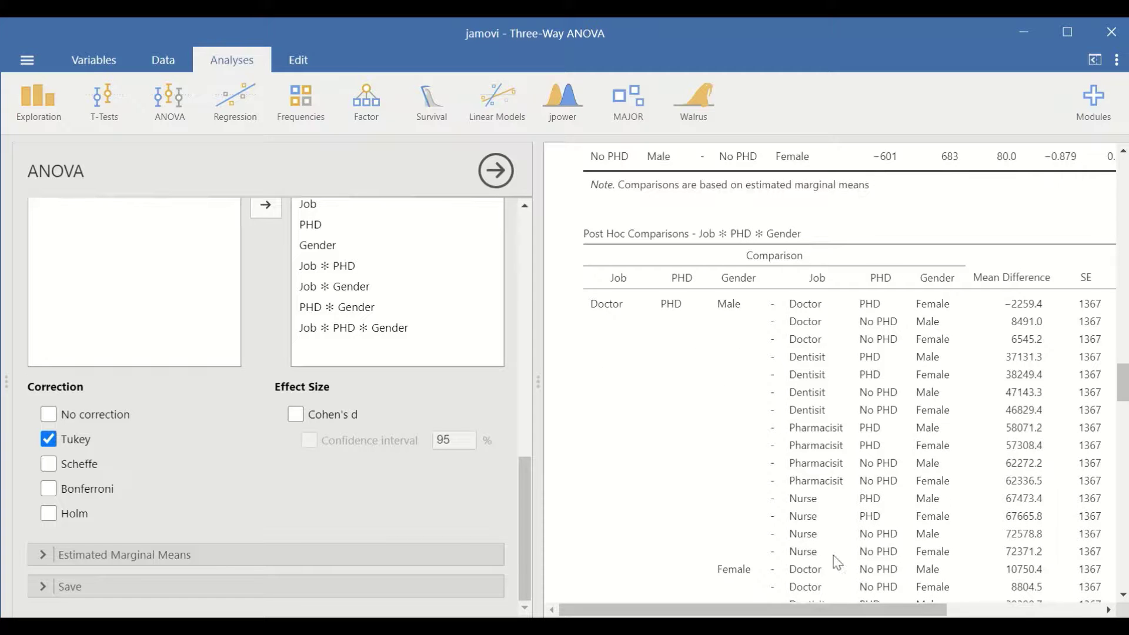
scroll(837, 563, "down", 20)
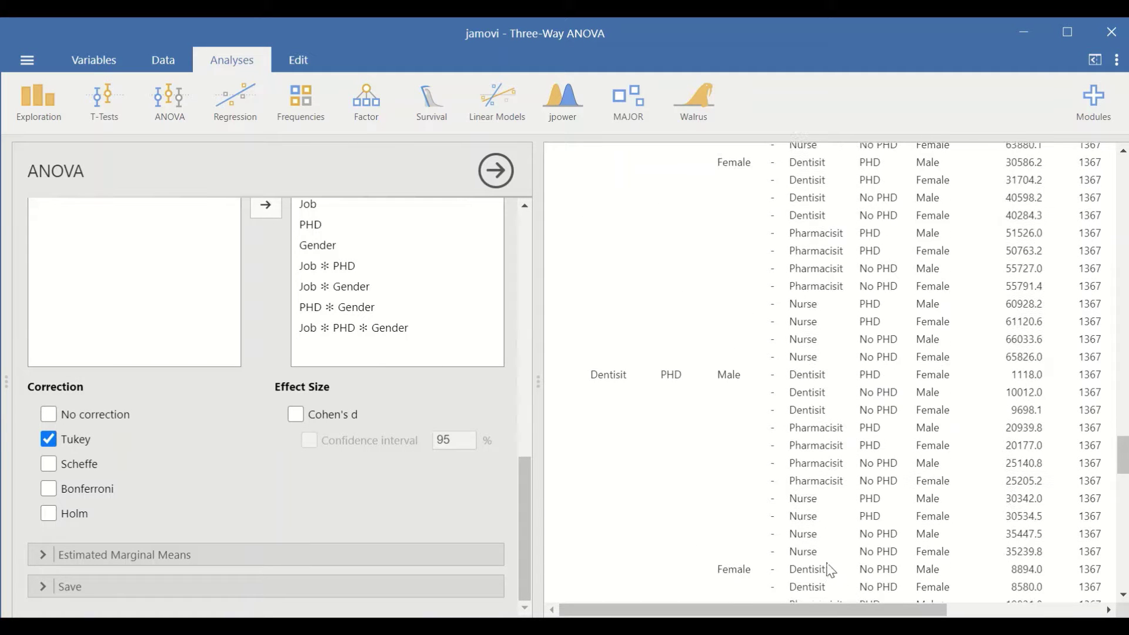
scroll(830, 569, "down", 9)
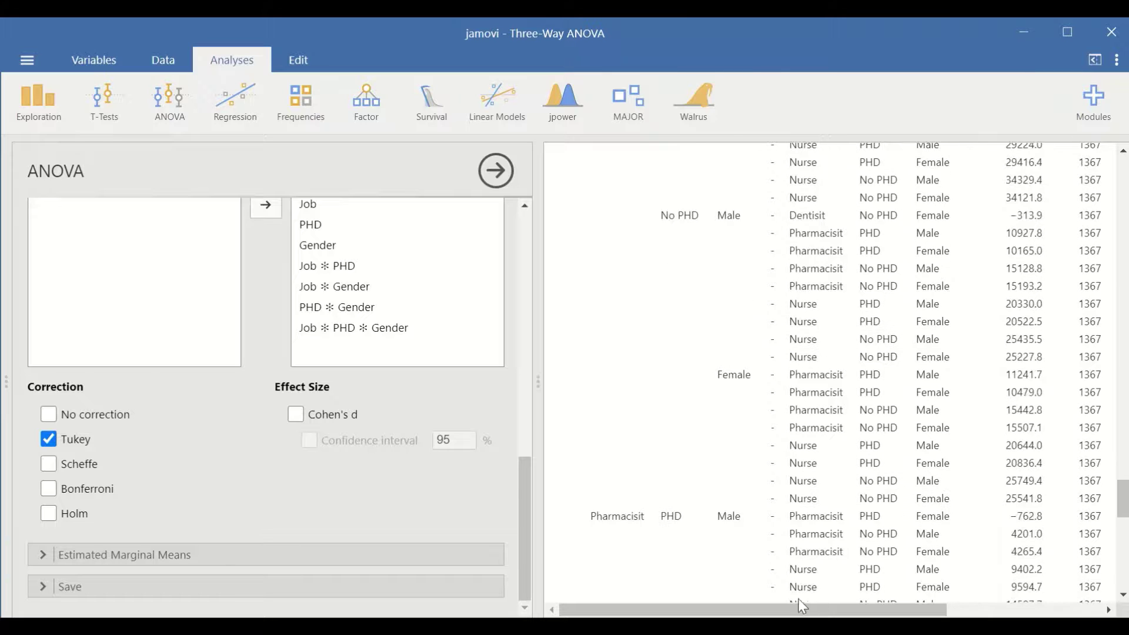
scroll(800, 601, "down", 6)
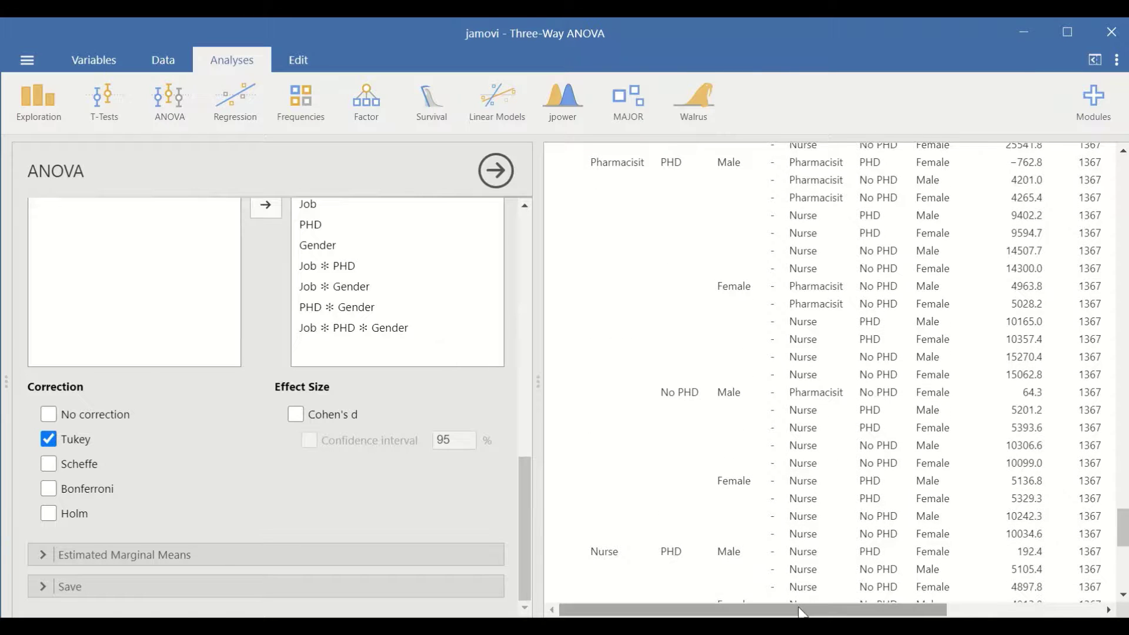
mouse_move(802, 611)
left_mouse_down()
mouse_move(932, 612)
mouse_move(801, 601)
left_mouse_up()
scroll(889, 491, "down", 2)
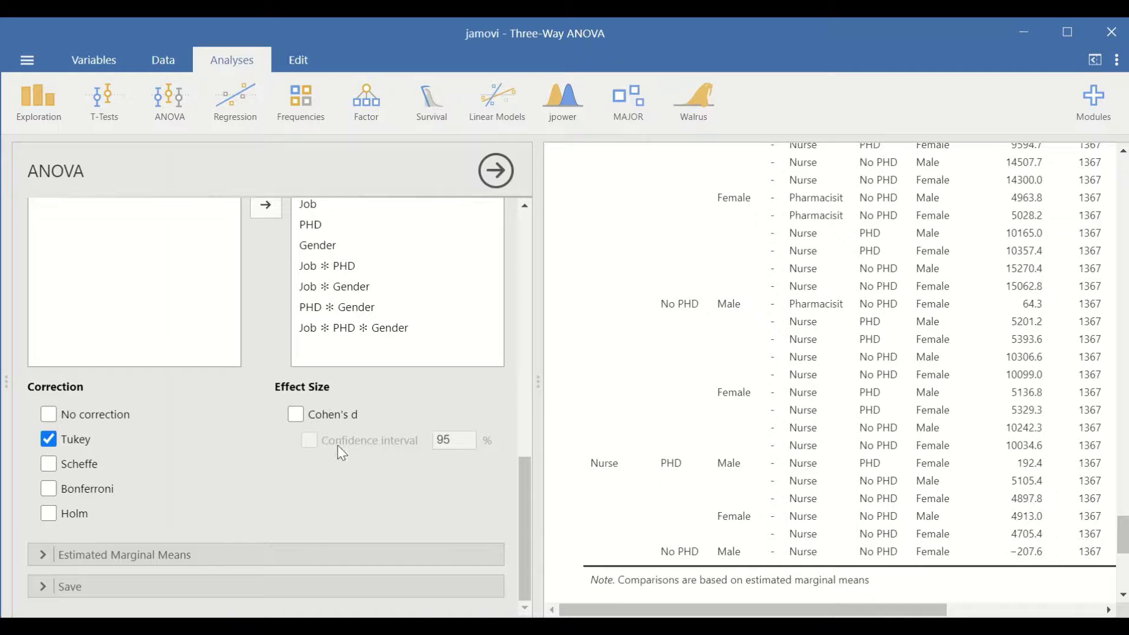
Add Job, PHD and Gender as three separate terms to the ANOVA's estimated marginal means.
left_click(348, 559)
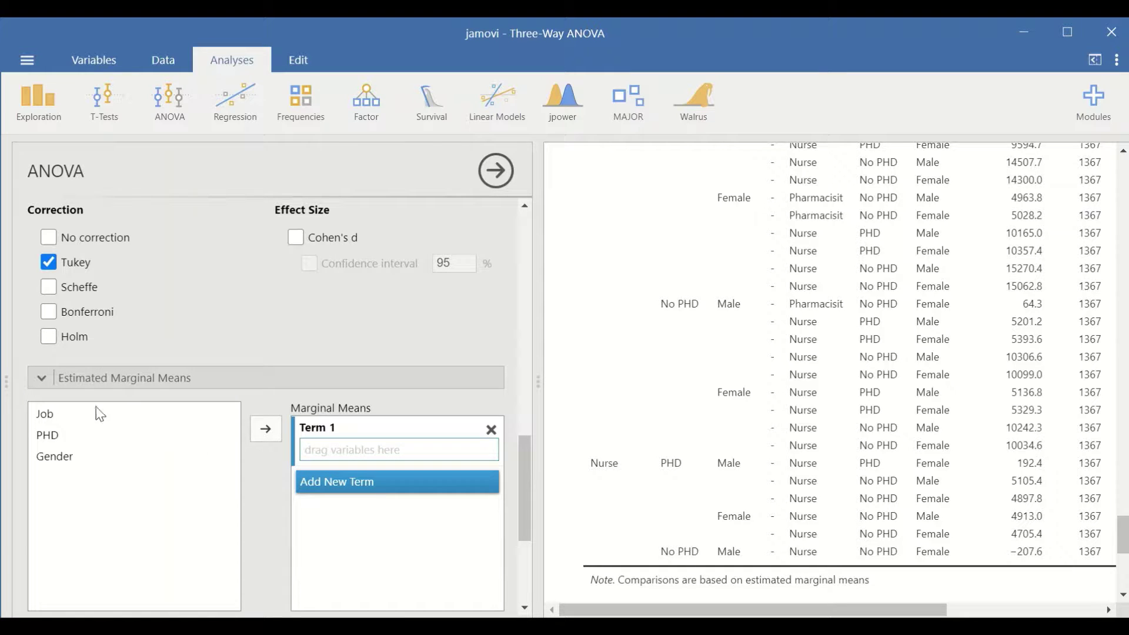
left_click(47, 418)
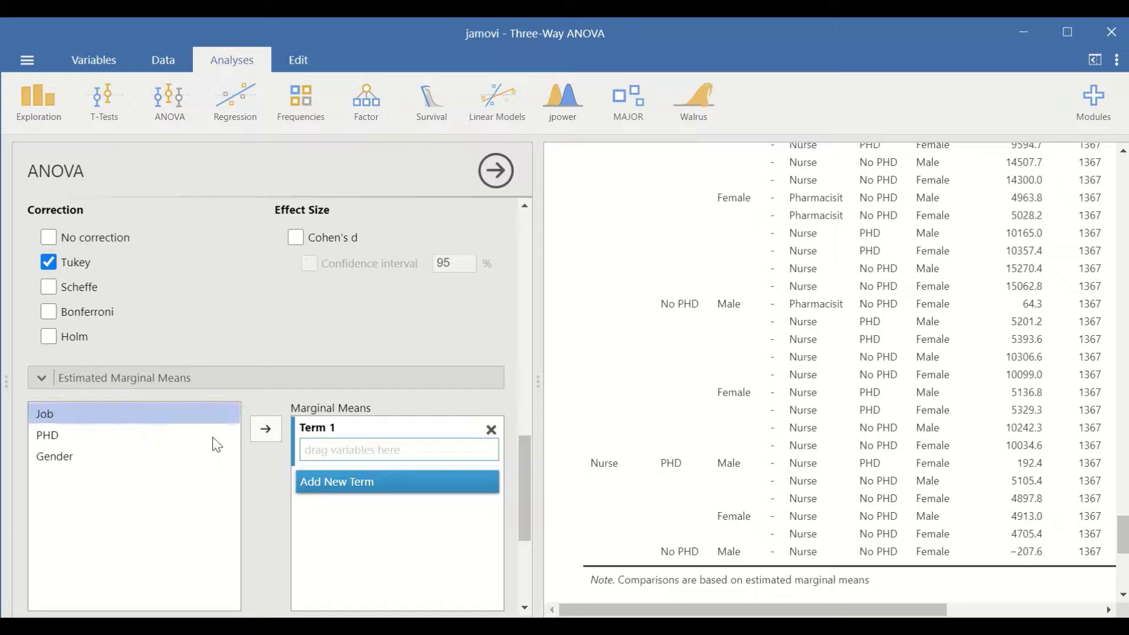
left_click(266, 428)
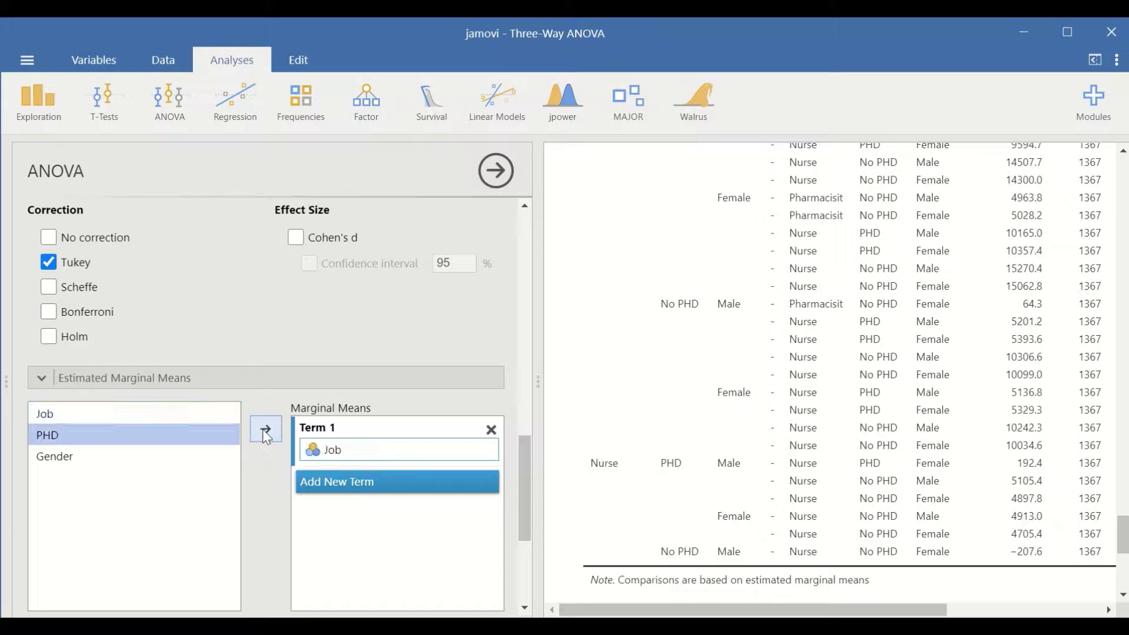
left_click(346, 481)
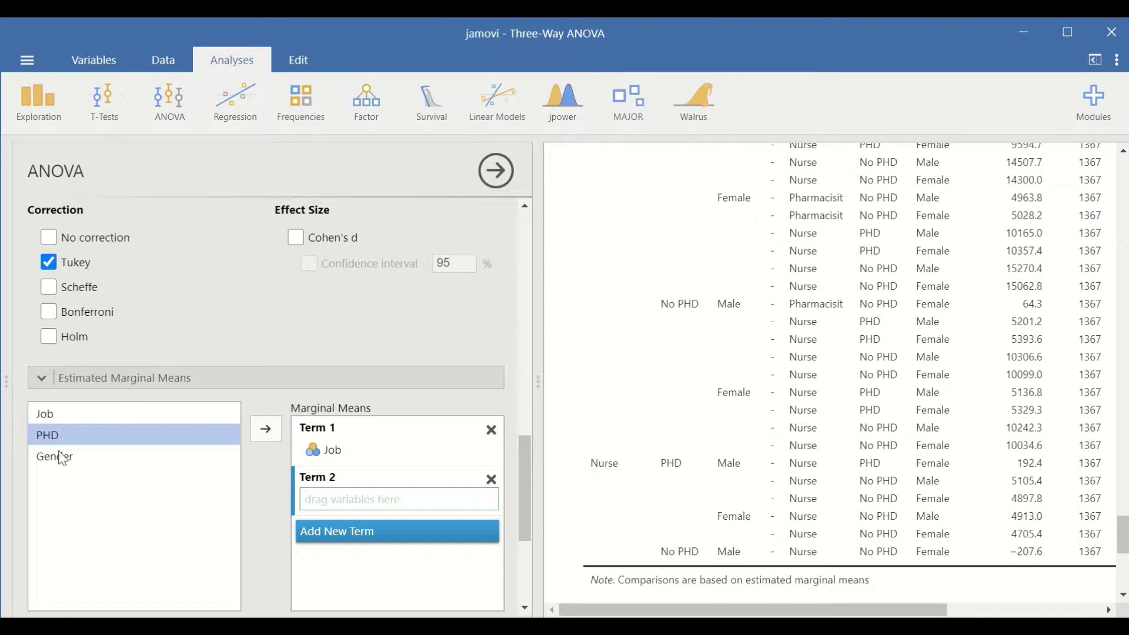
left_click(266, 435)
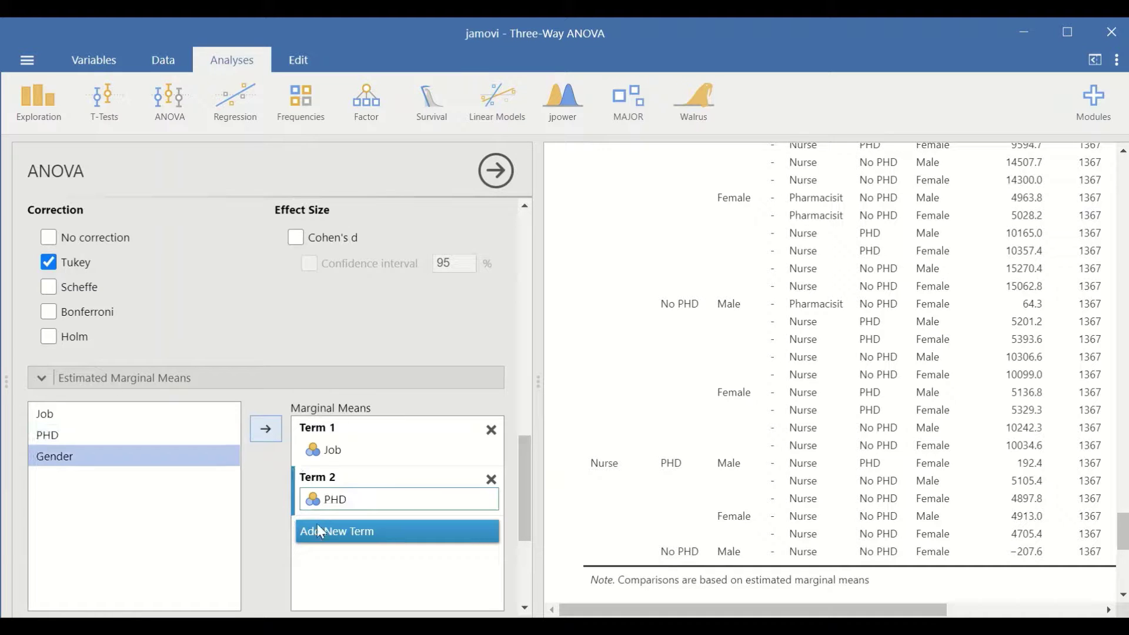
left_click(353, 529)
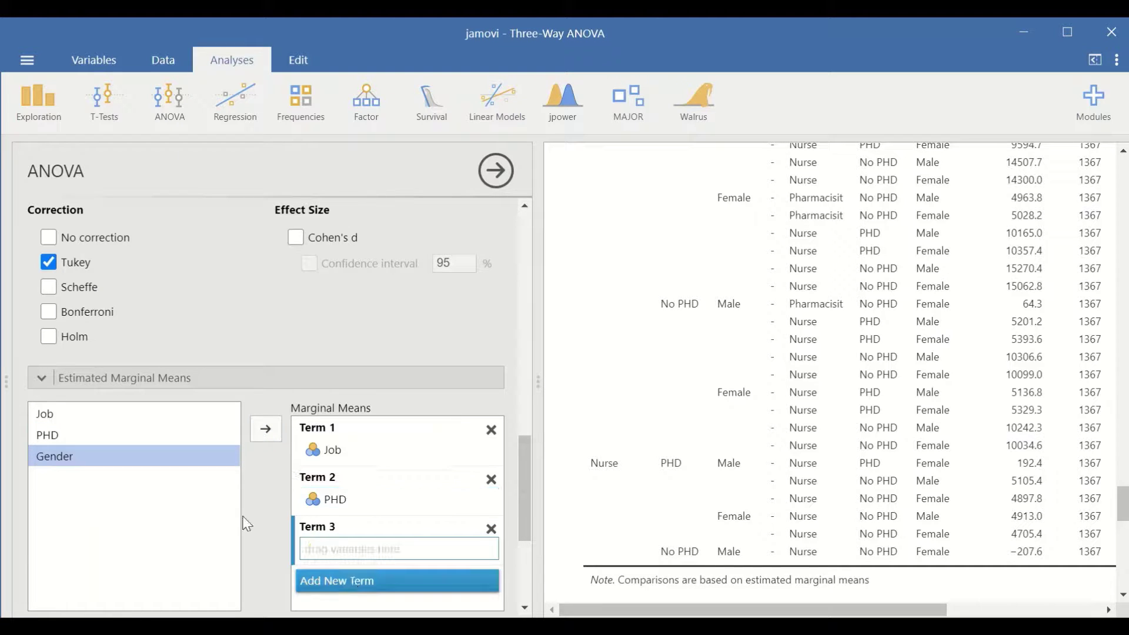
left_click(267, 436)
Add a fourth marginal means term combining Job and PHD.
left_click(334, 579)
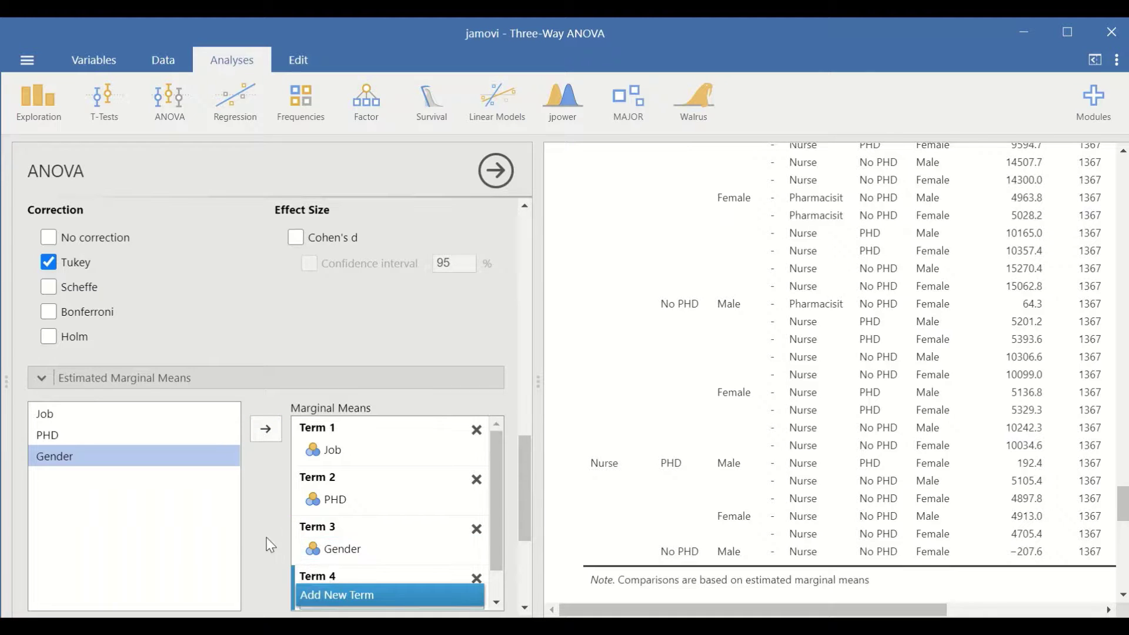
left_click(55, 417)
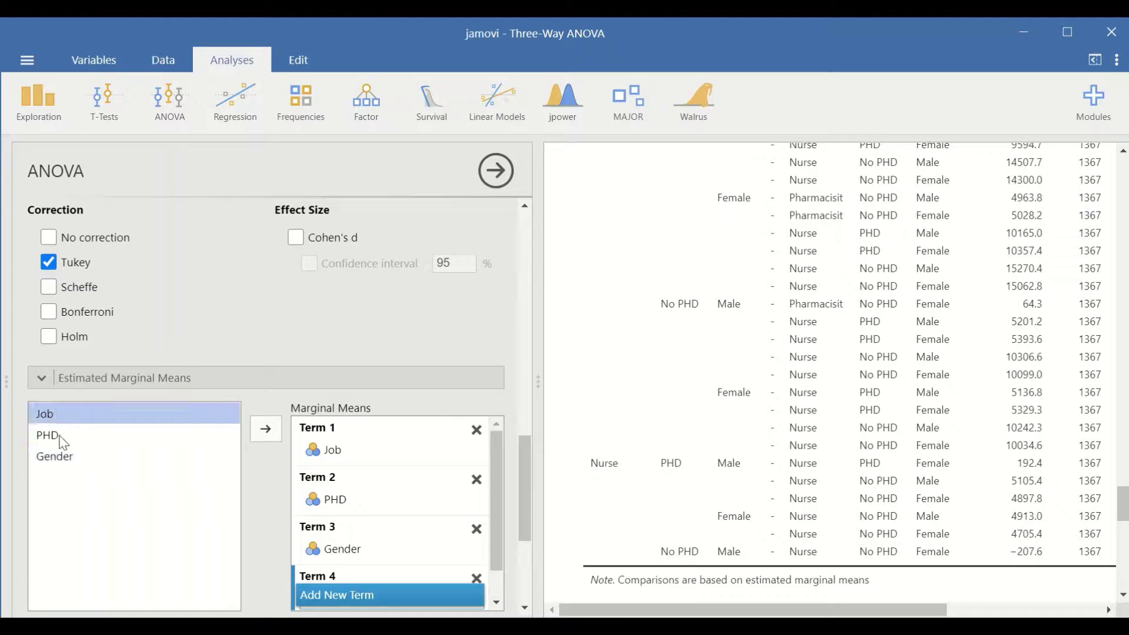
left_click(64, 443, "ctrl")
scroll(385, 537, "down", 1)
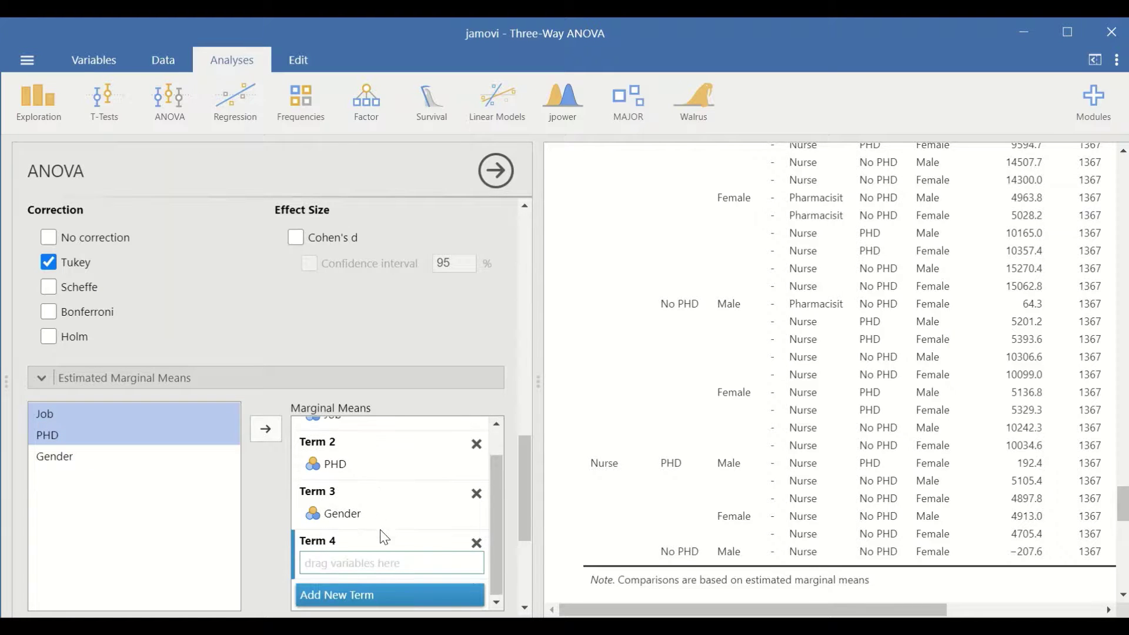
scroll(384, 537, "down", 2)
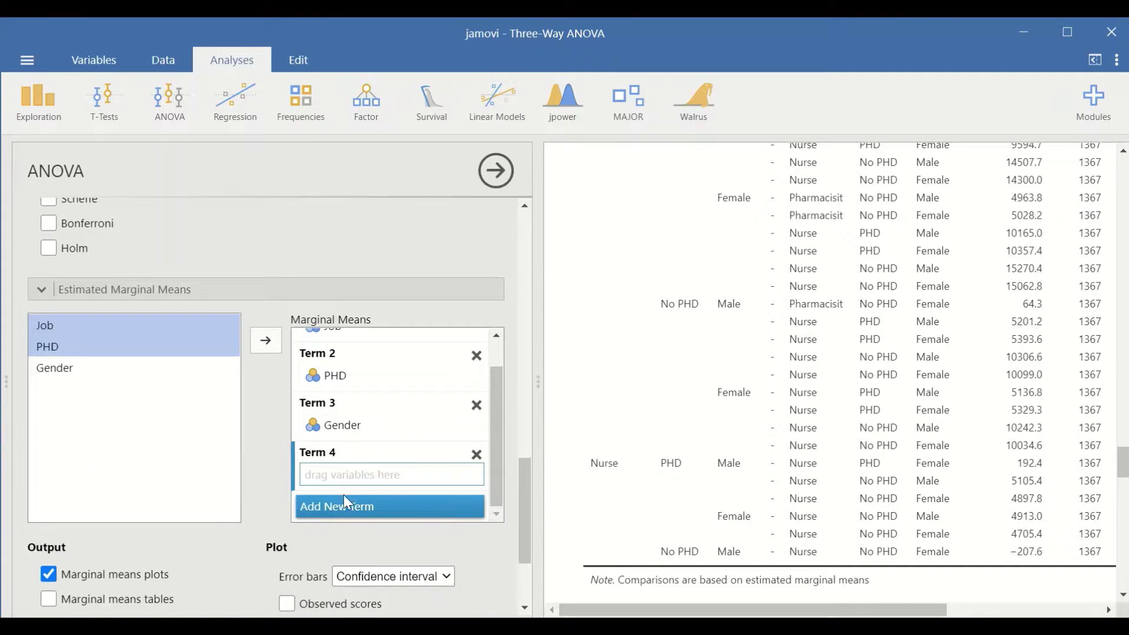
left_click(266, 340)
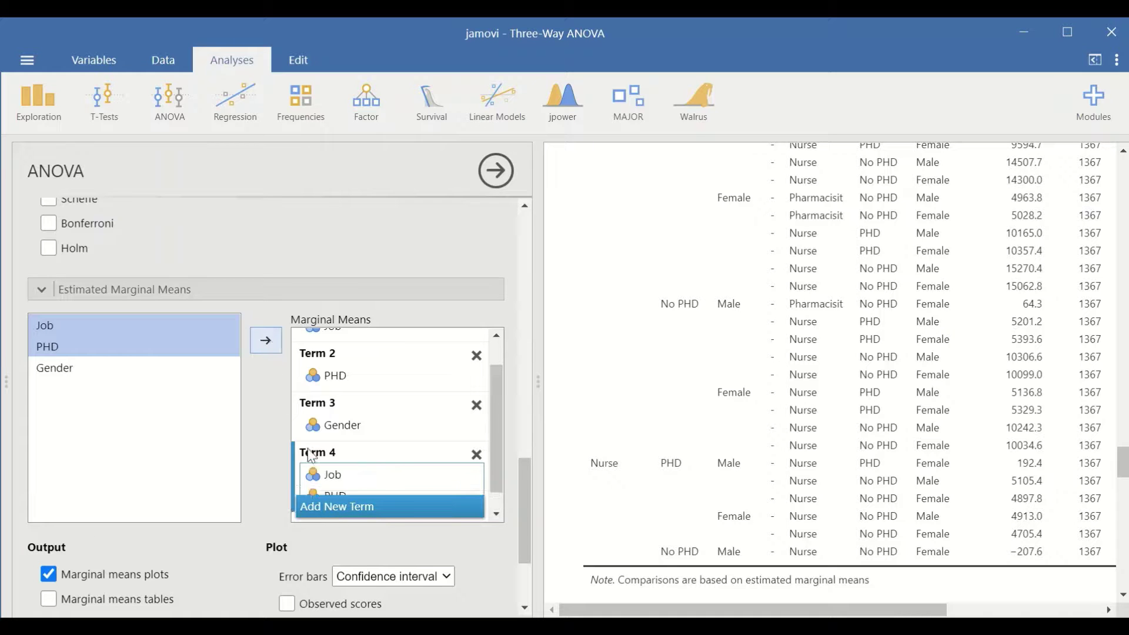
Add a fifth marginal means term combining Job and Gender, plus an empty sixth term.
left_click(371, 506)
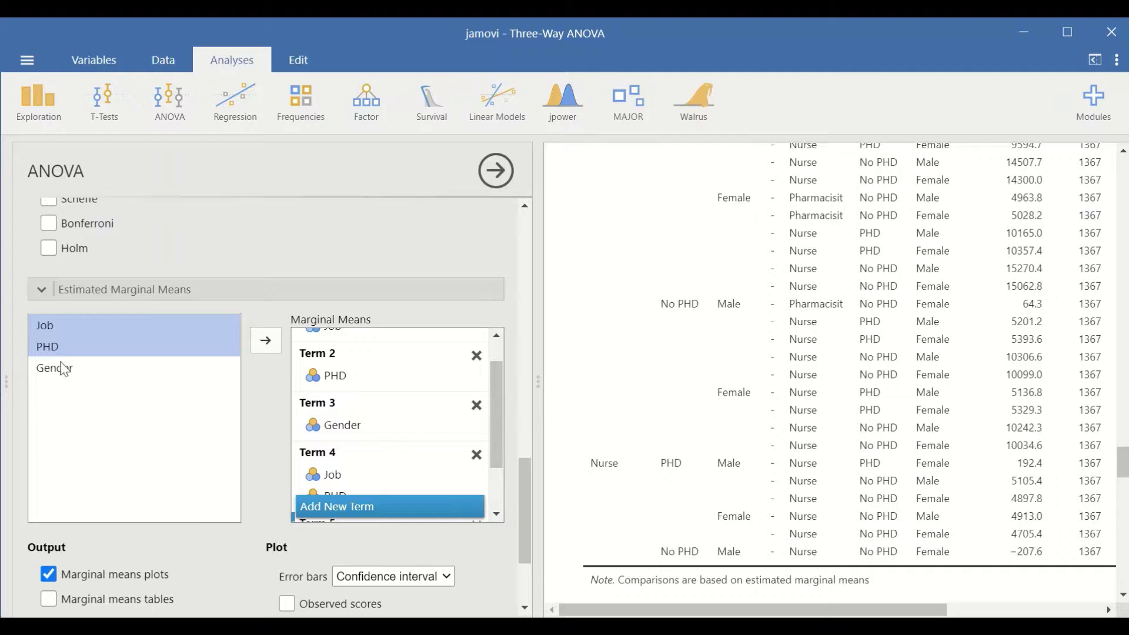
left_click(45, 327)
left_click(55, 367, "ctrl")
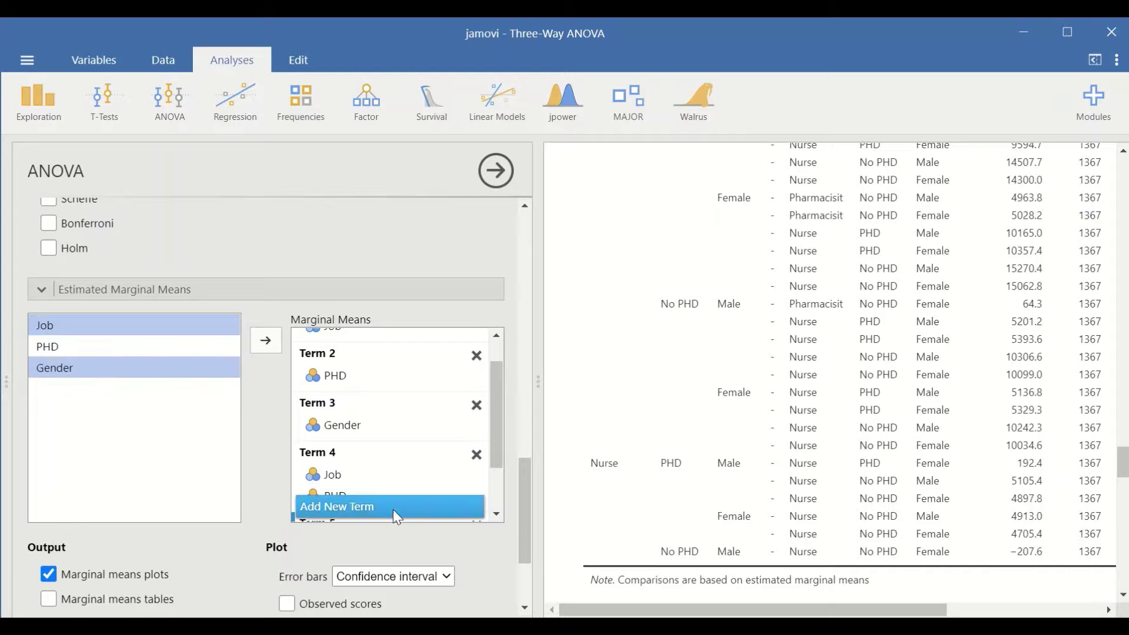
scroll(435, 473, "down", 2)
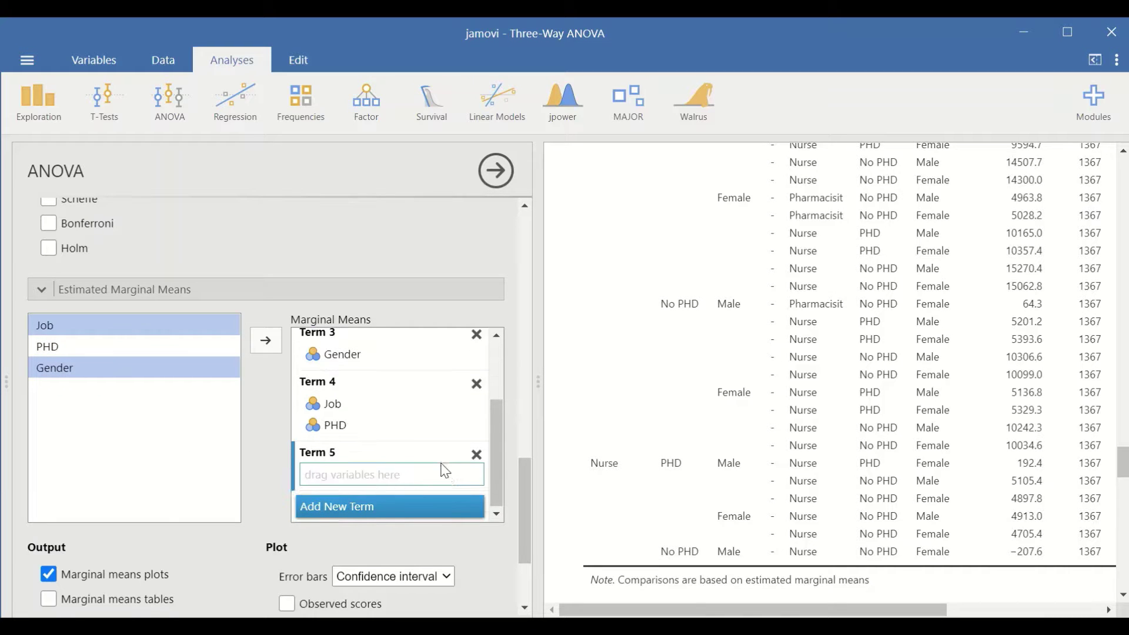
left_click(370, 508)
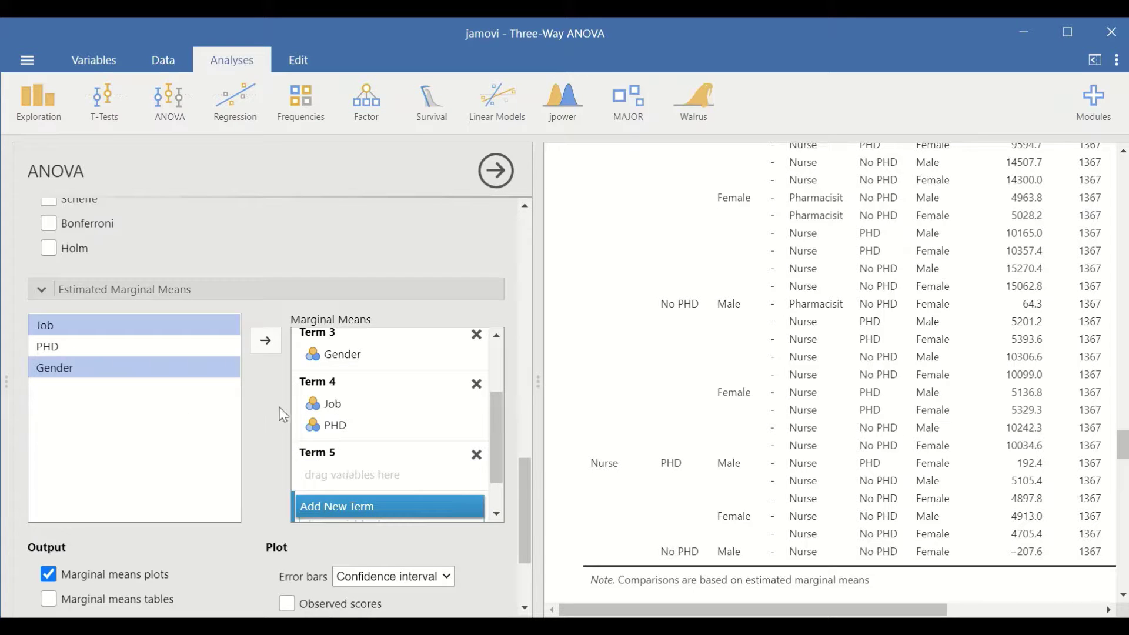
scroll(330, 423, "down", 2)
left_click(357, 427)
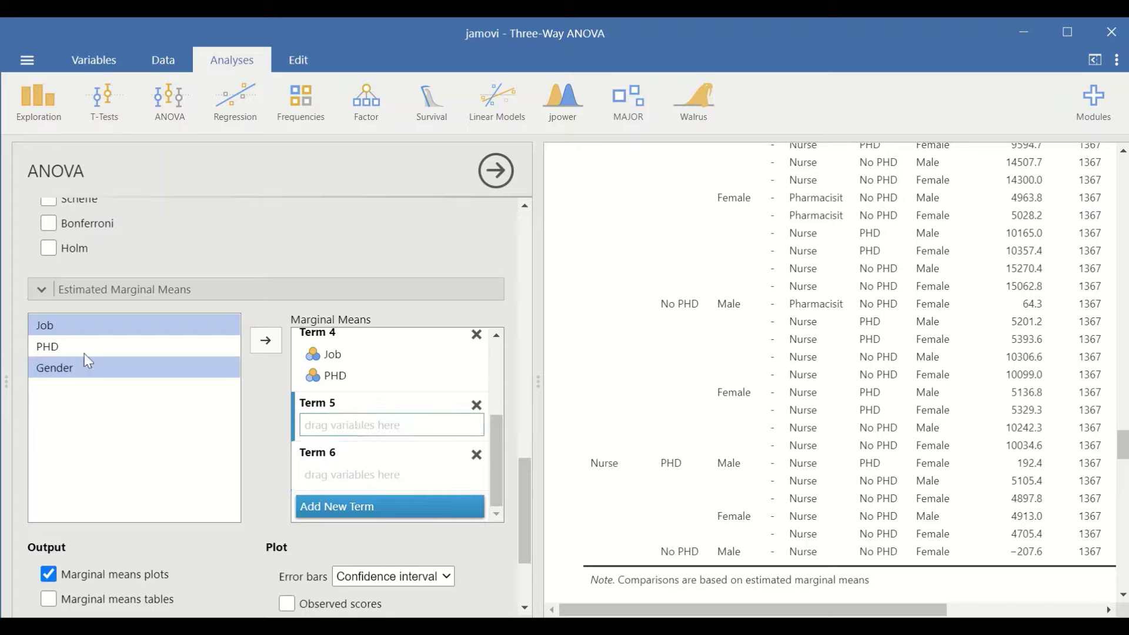
left_click(261, 352)
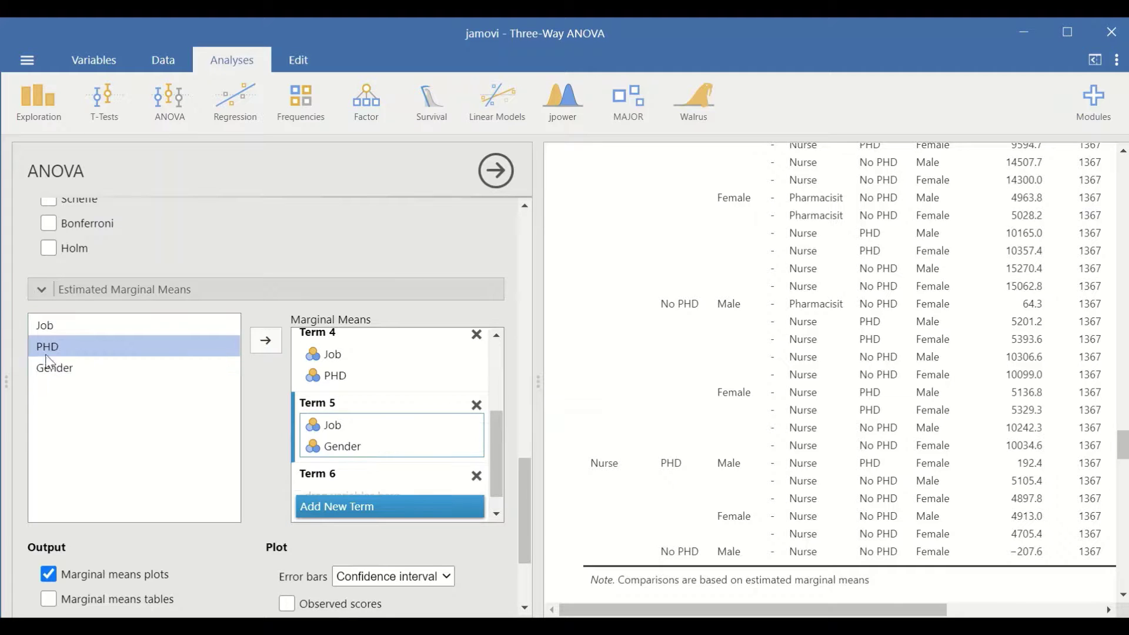
Assign PHD and Gender together to the empty sixth marginal means term.
left_click(40, 325)
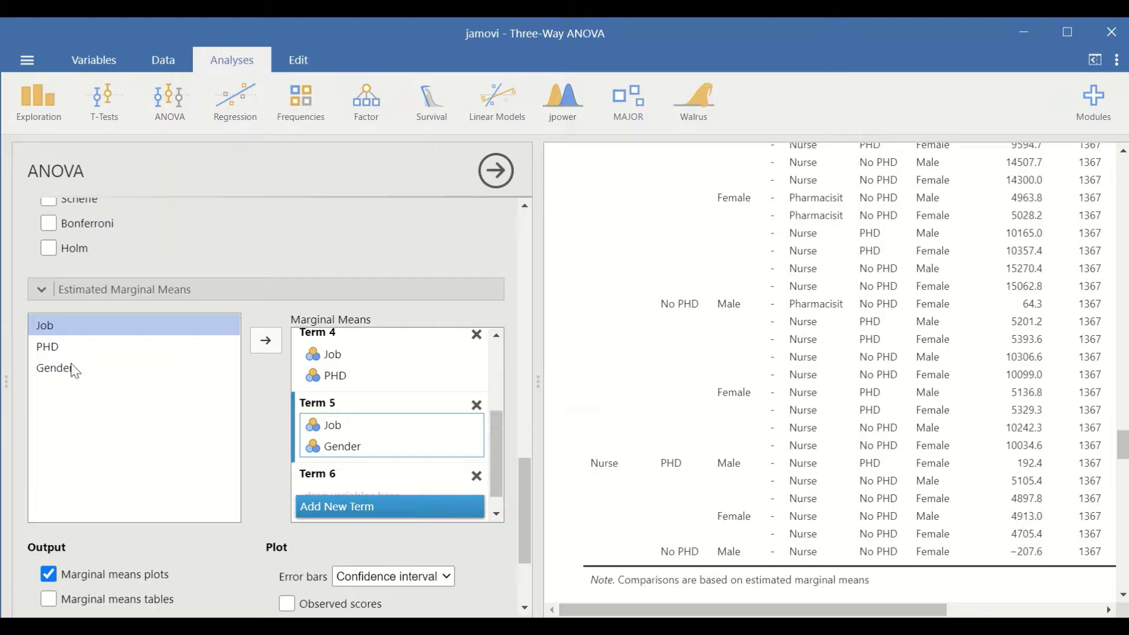
left_click(54, 349)
left_click(59, 367, "shift")
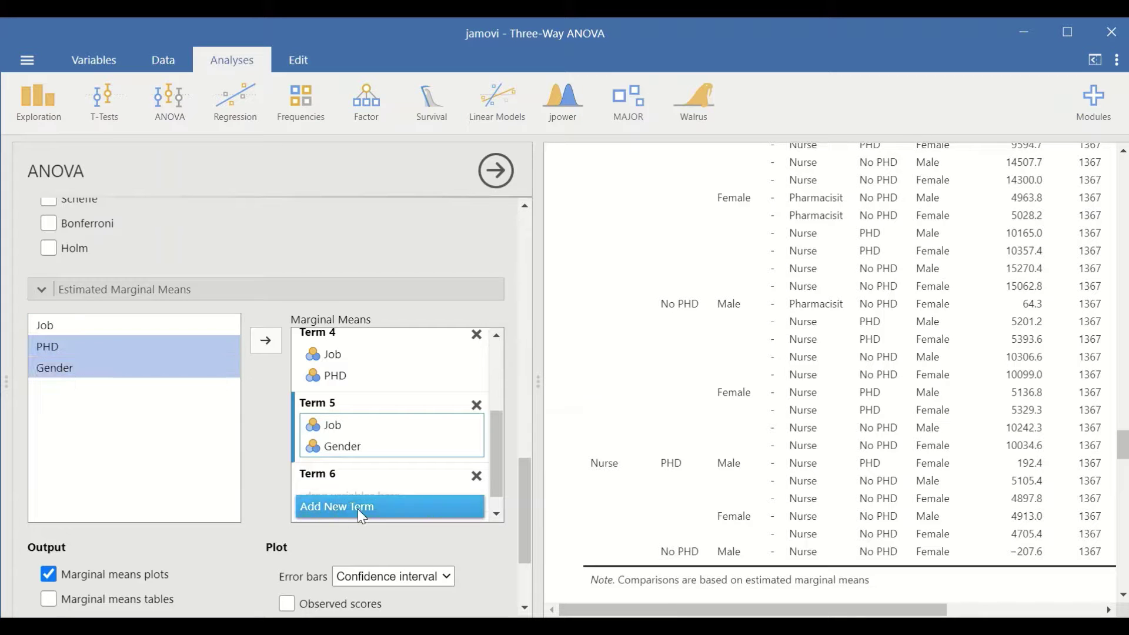
left_click(345, 477)
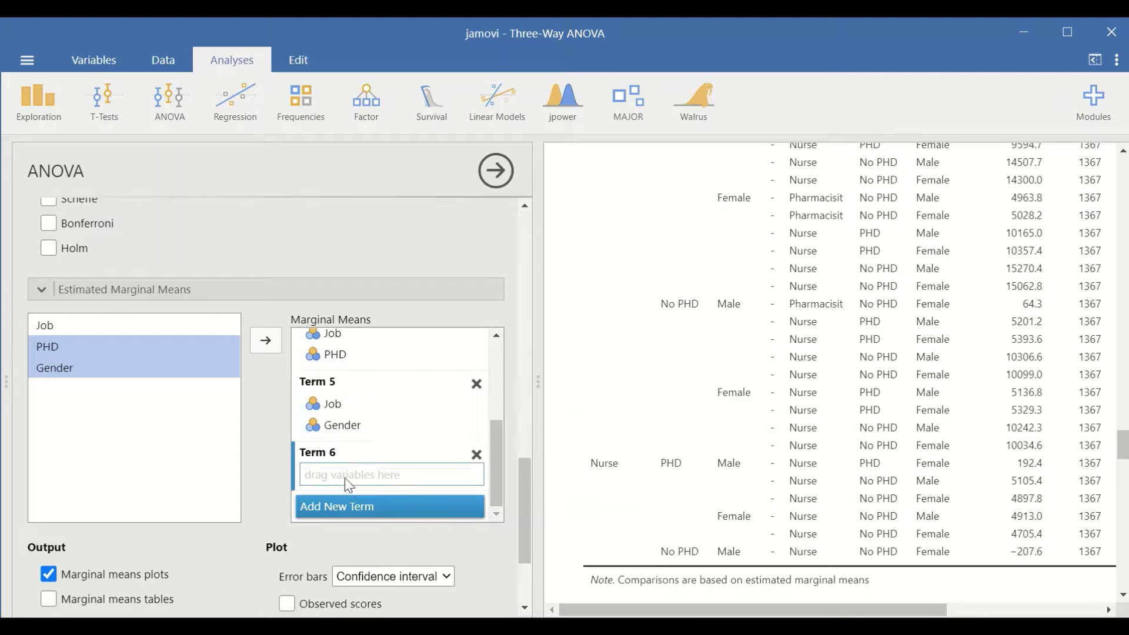
left_click(266, 346)
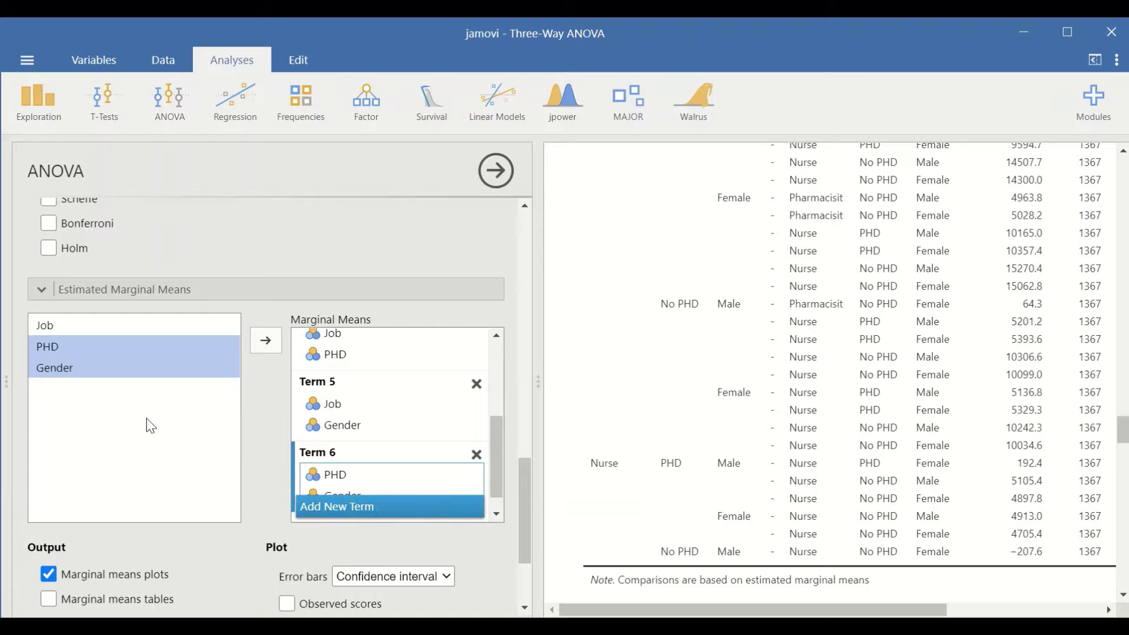
Add a seventh marginal means term combining Job, PHD and Gender, and review the list of terms.
left_click(61, 329)
left_click(50, 351, "ctrl")
left_click(73, 370, "ctrl")
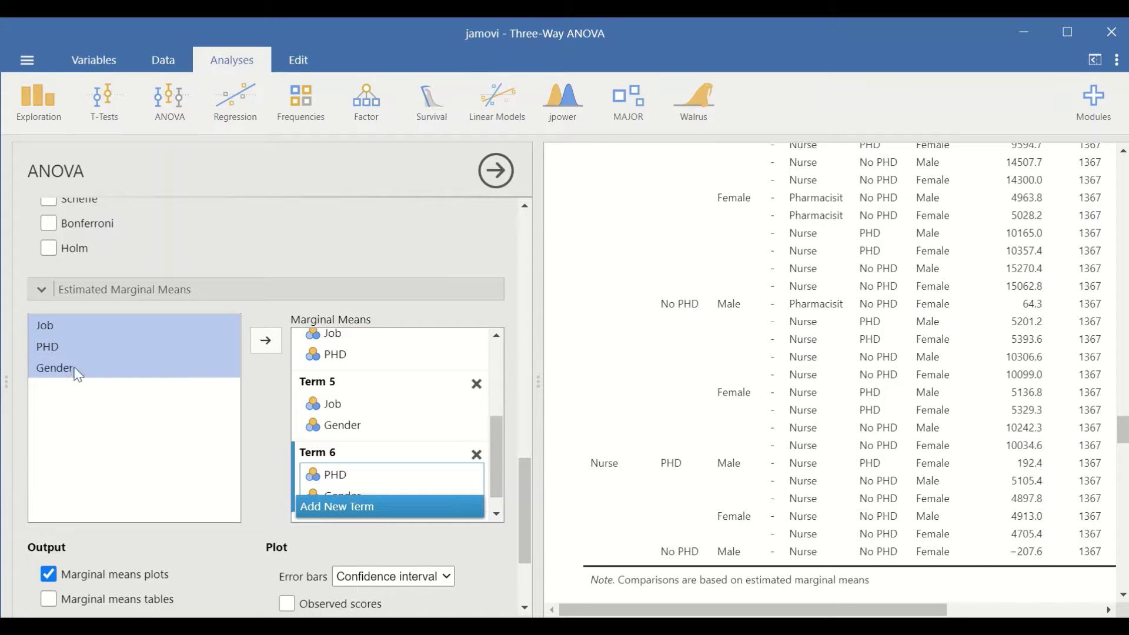
scroll(497, 466, "down", 1)
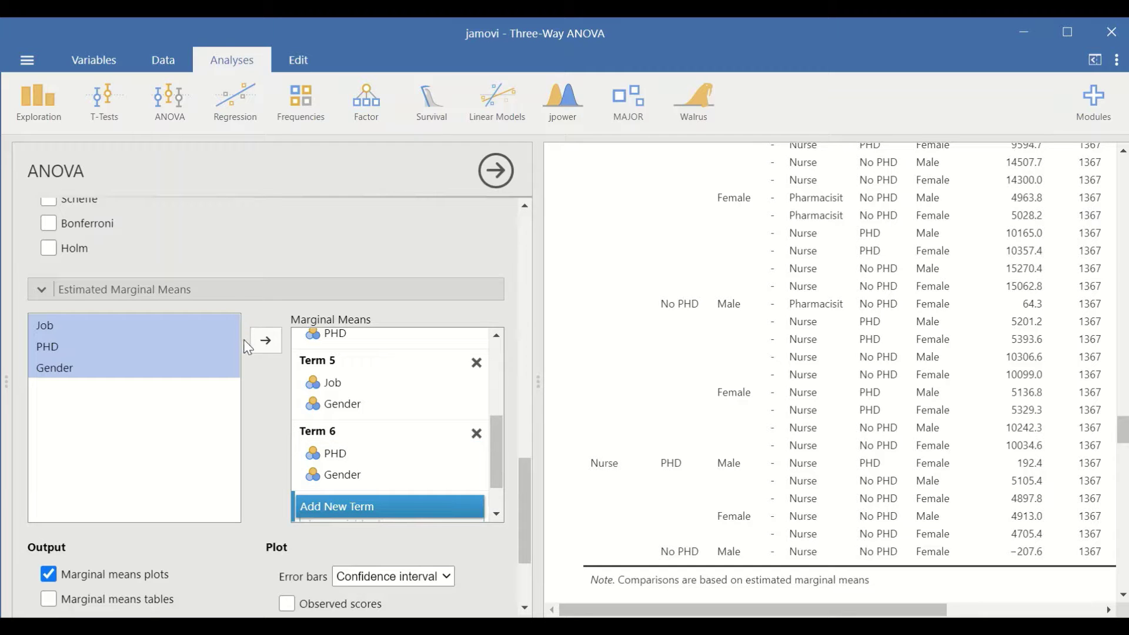
left_click(265, 342)
left_click_drag(497, 435, 500, 503)
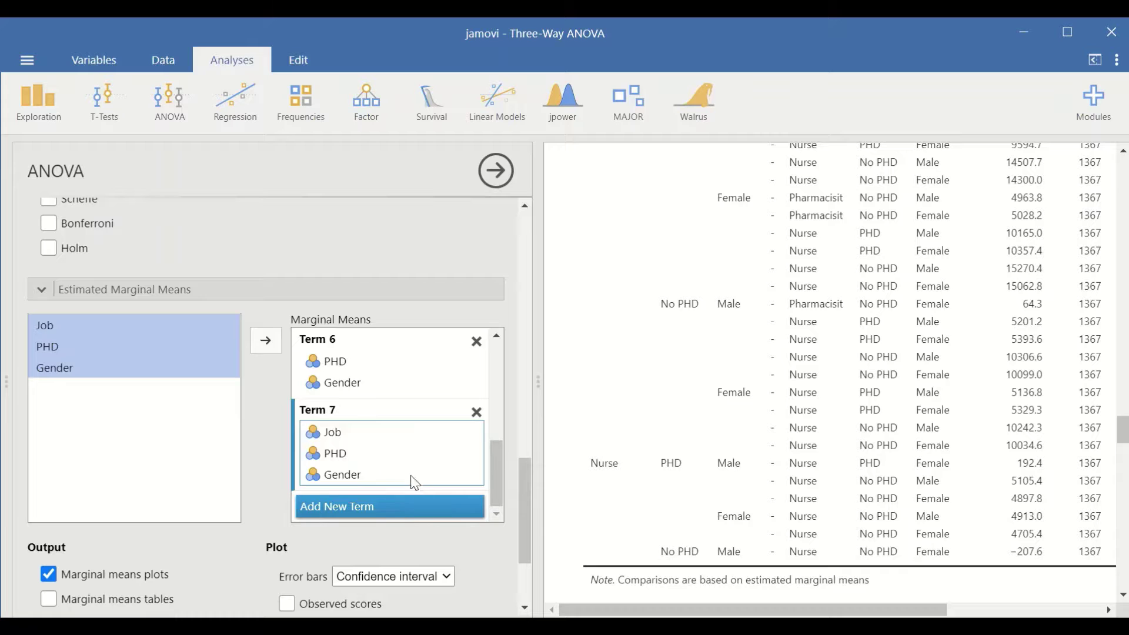
scroll(414, 482, "up", 4)
scroll(71, 371, "up", 5)
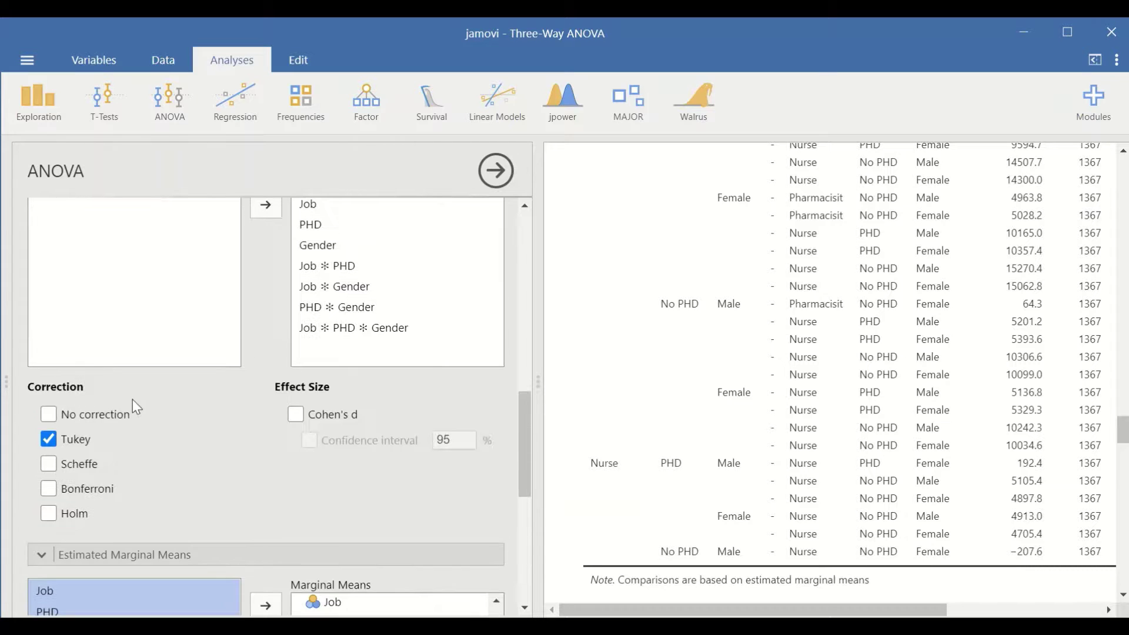
scroll(234, 451, "down", 6)
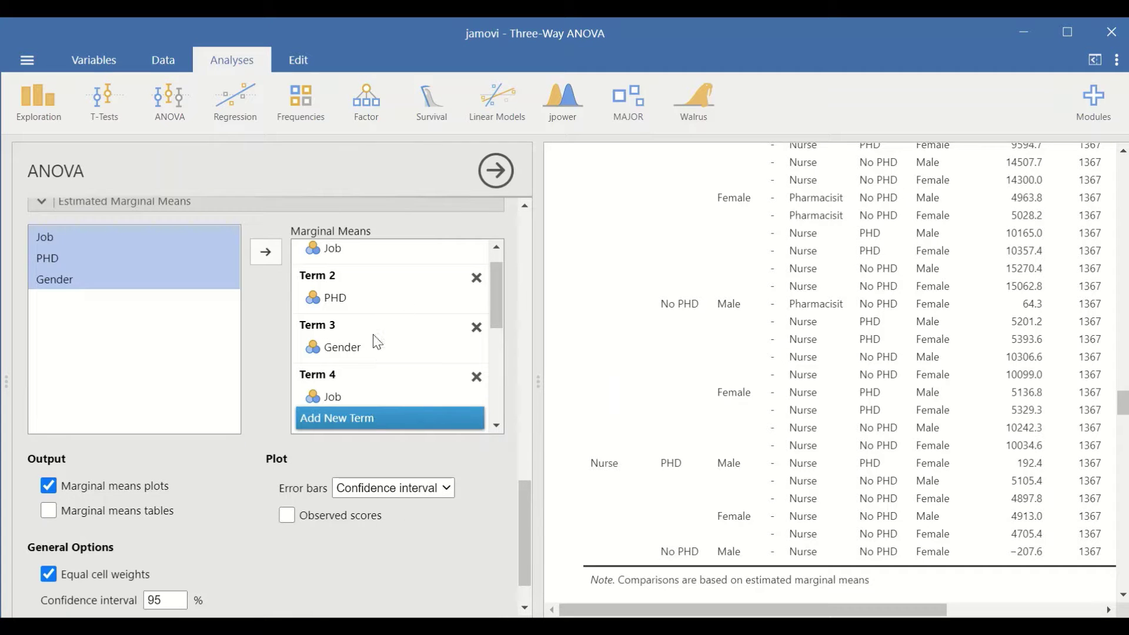
Examine the estimated marginal means plots of Salary for the main effects of Job, PHD and Gender.
scroll(220, 321, "down", 1)
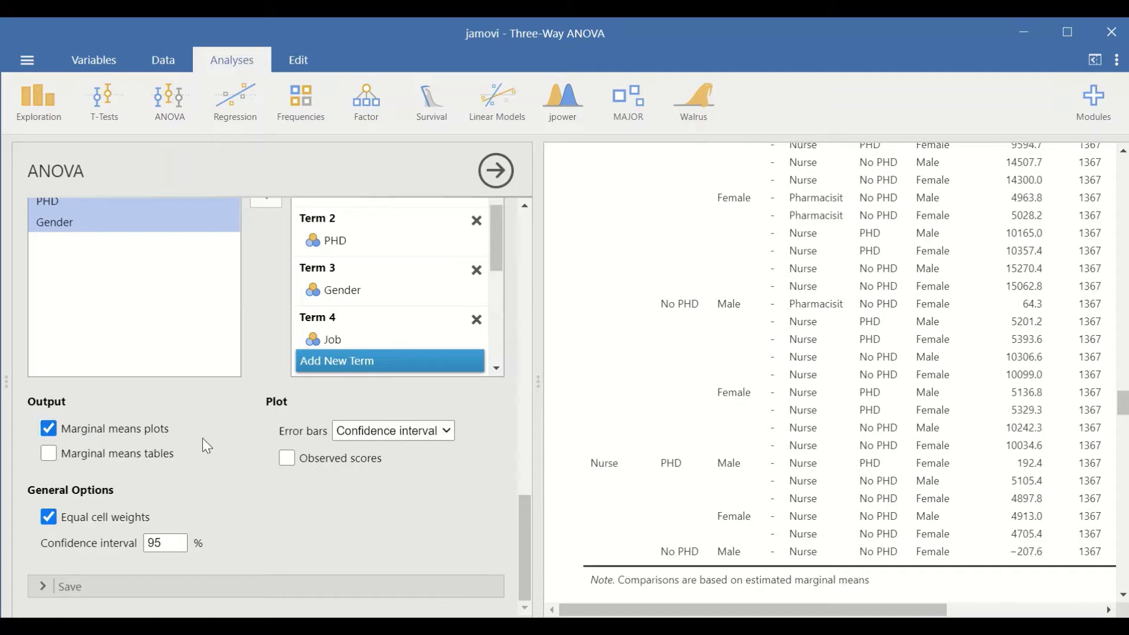
scroll(706, 435, "down", 8)
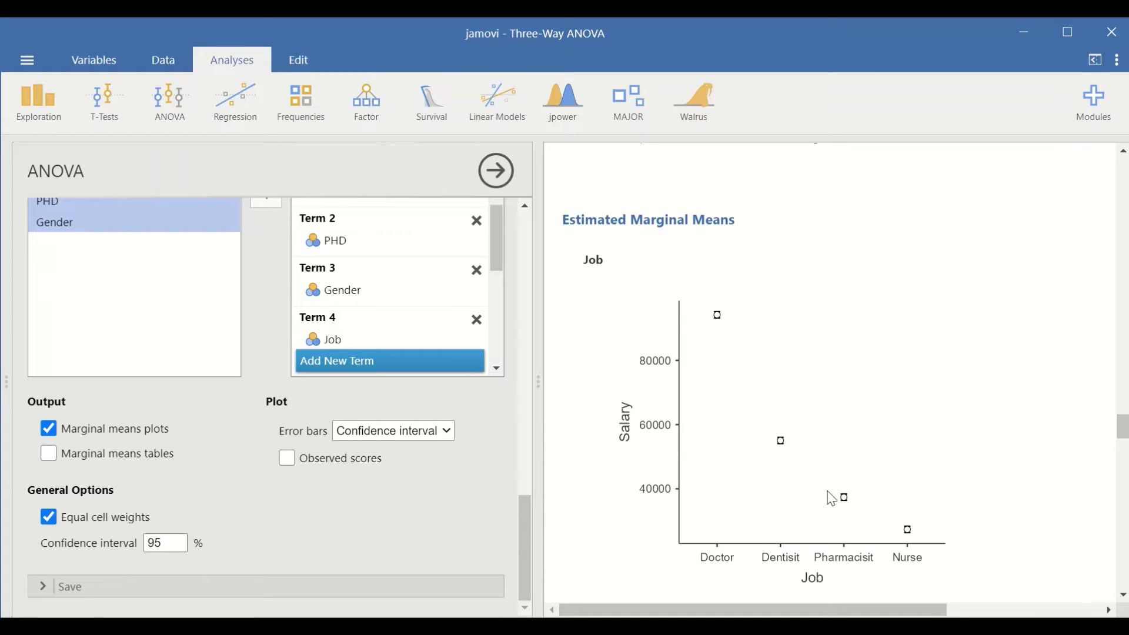
scroll(317, 439, "up", 3)
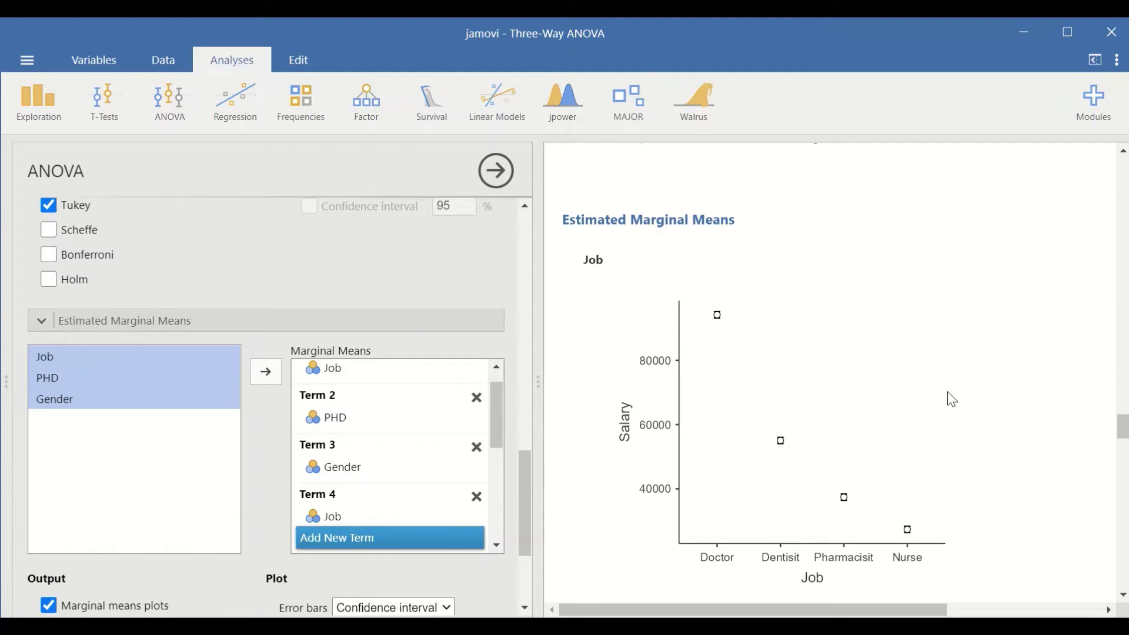
scroll(953, 400, "down", 3)
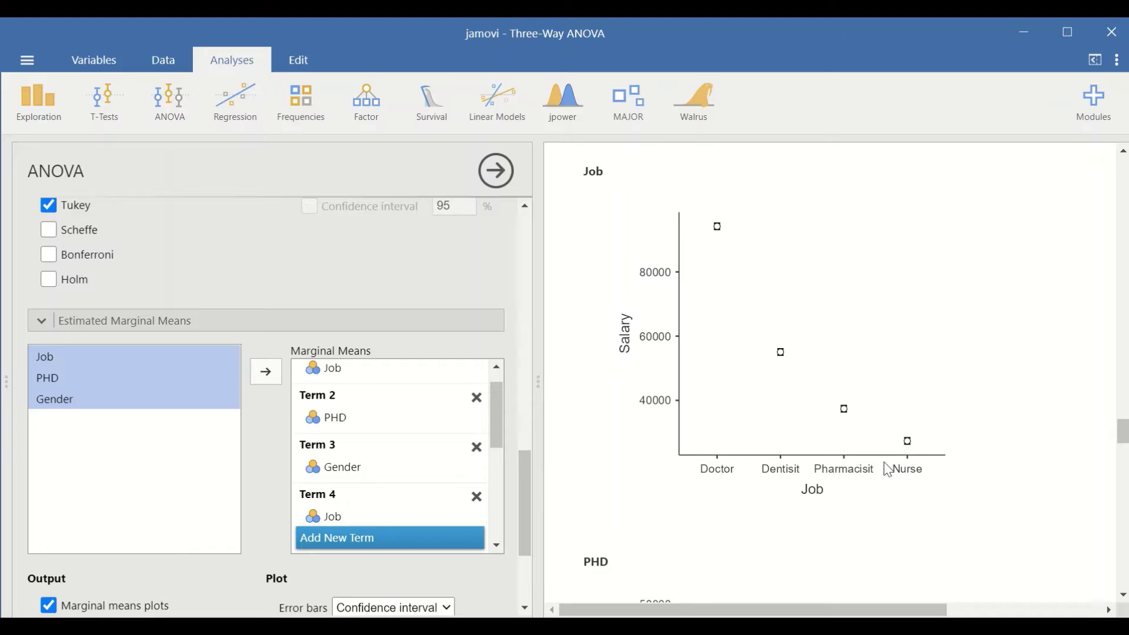
scroll(957, 467, "down", 6)
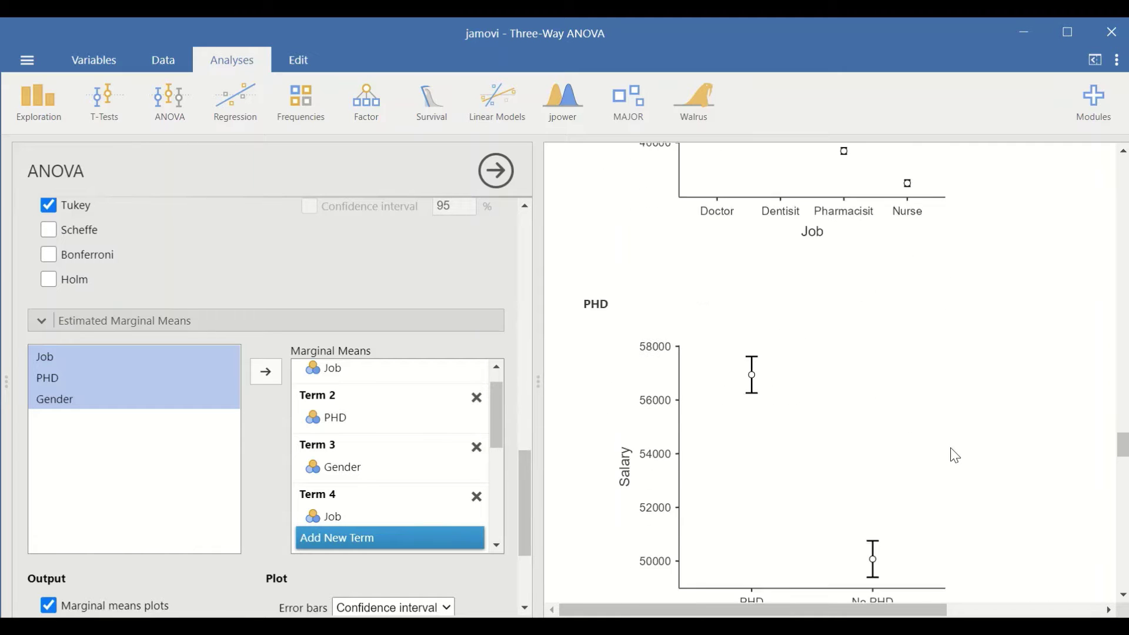
scroll(831, 479, "down", 5)
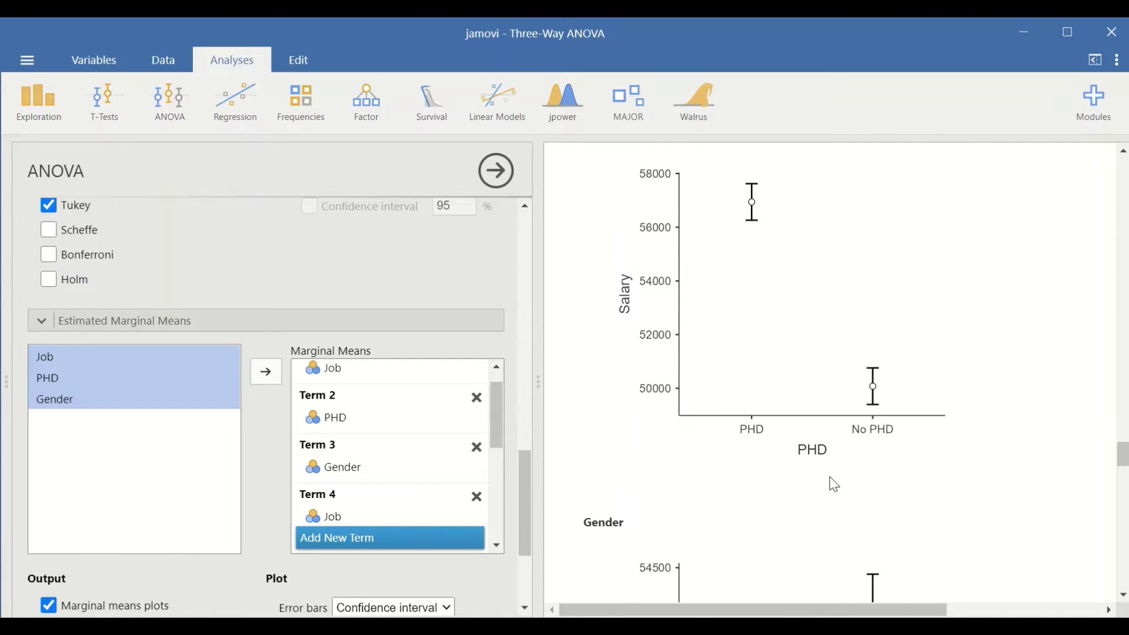
scroll(822, 471, "down", 5)
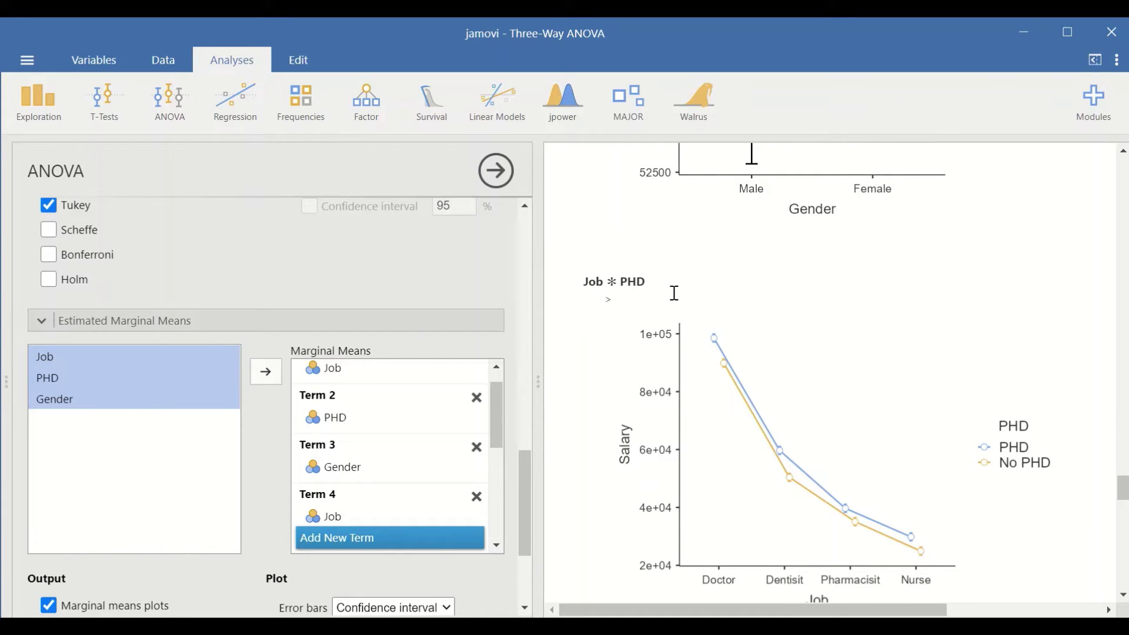
Review the marginal means plots for the two-way and three-way interactions, and return to the ANOVA table at the start of the results.
scroll(676, 294, "down", 5)
scroll(731, 337, "down", 5)
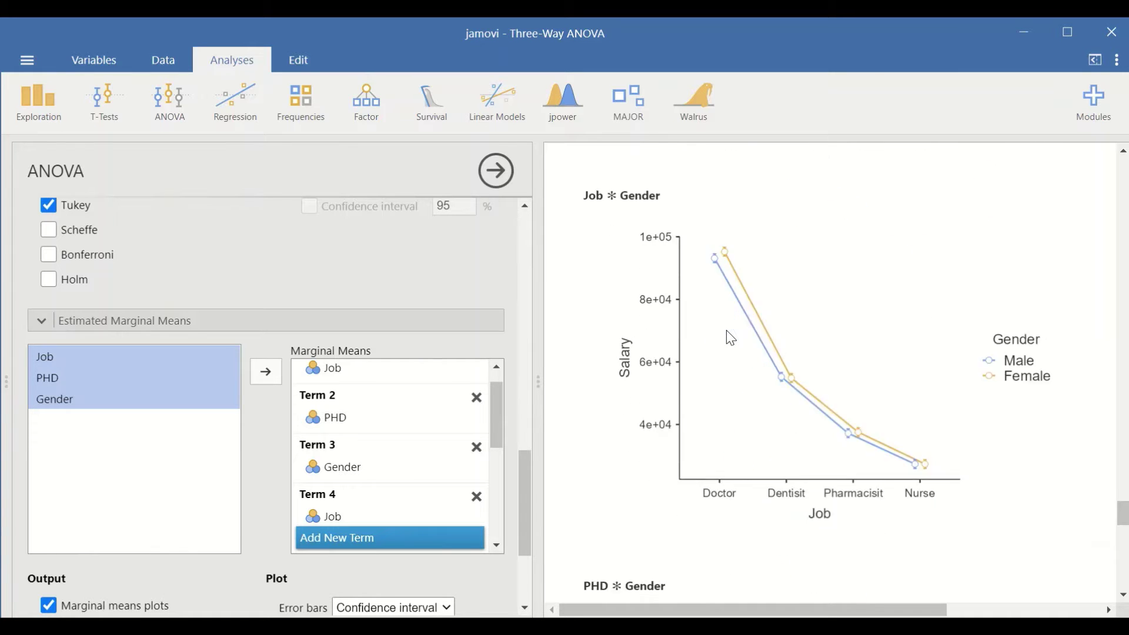
scroll(729, 333, "down", 6)
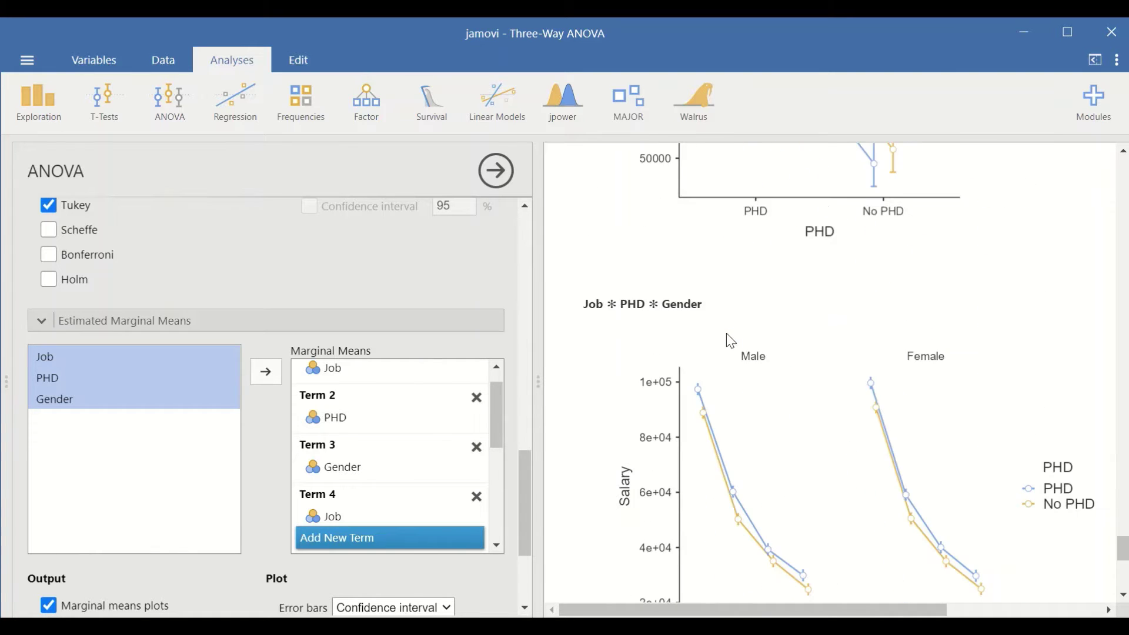
scroll(735, 341, "up", 3)
scroll(864, 320, "down", 5)
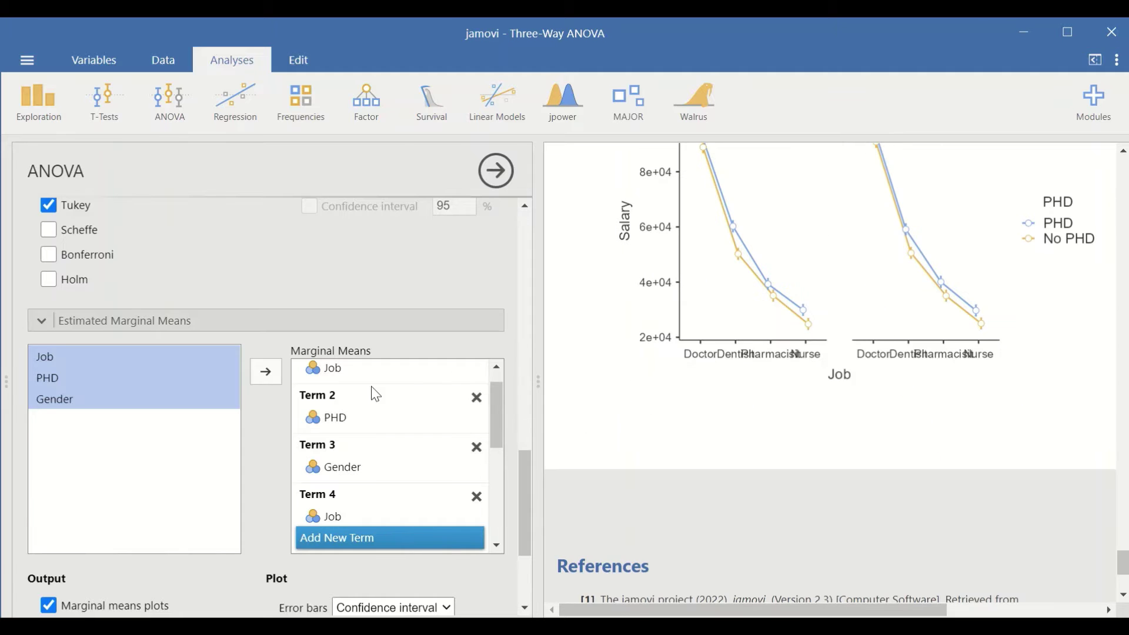
scroll(388, 400, "down", 6)
scroll(839, 301, "up", 15)
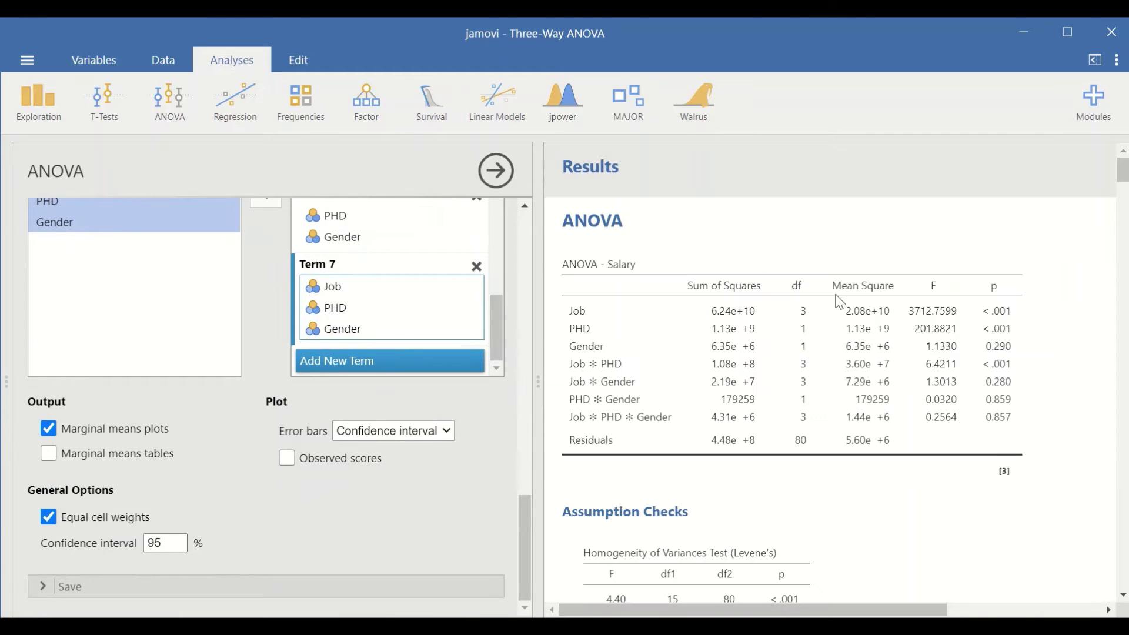